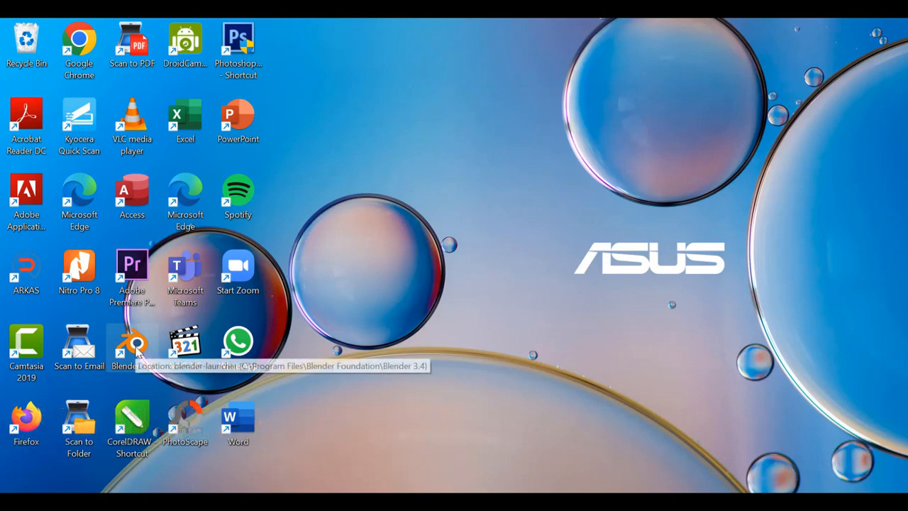
- Launch Blender from the desktop and dismiss the splash screen to reach the default scene
double_click(135, 347)
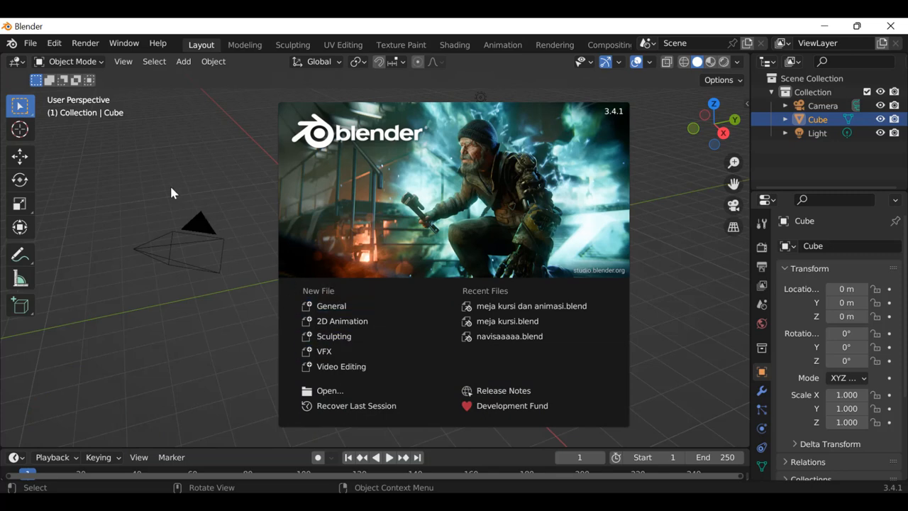
click(189, 190)
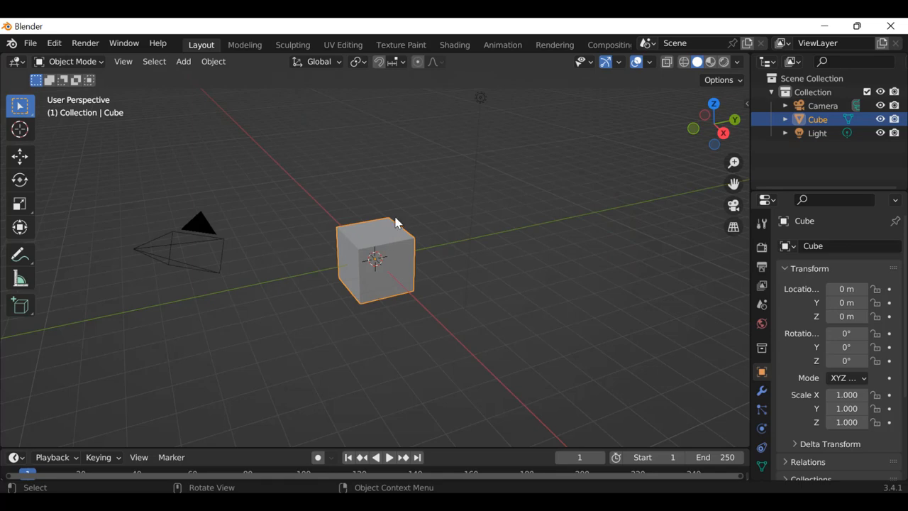
- Examine the default cube from near and far and from different viewing angles
scroll(397, 223, down, 4)
scroll(371, 279, up, 7)
scroll(373, 241, down, 4)
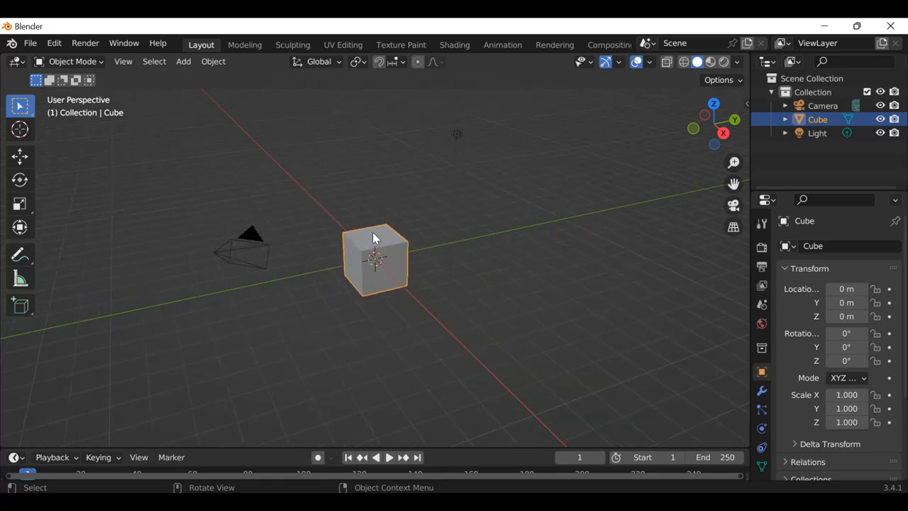
scroll(374, 238, up, 4)
scroll(375, 238, down, 4)
scroll(373, 232, up, 3)
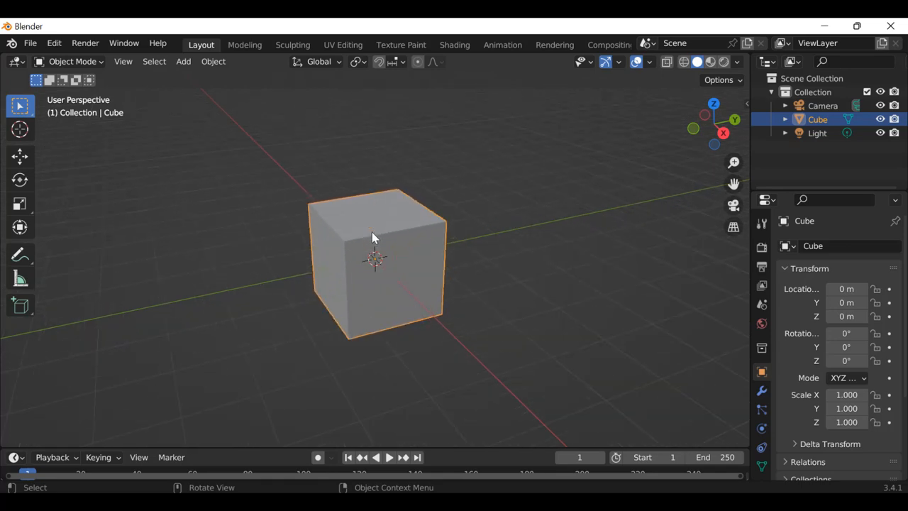
scroll(373, 232, down, 3)
scroll(372, 233, up, 2)
scroll(372, 232, up, 1)
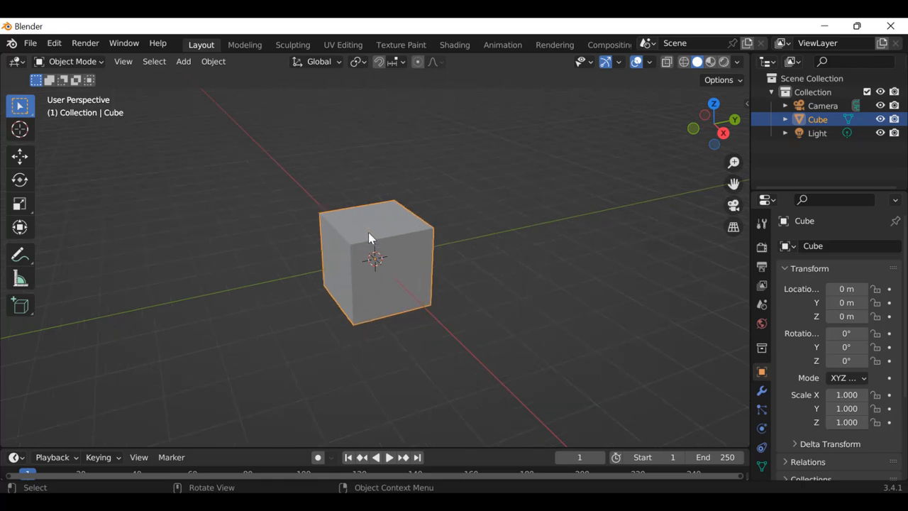
scroll(365, 263, up, 3)
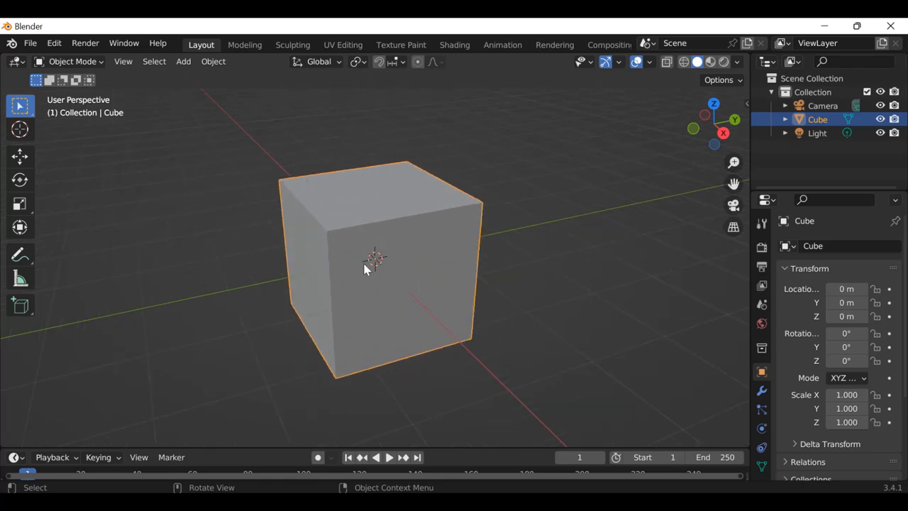
scroll(366, 263, down, 3)
scroll(364, 264, up, 3)
scroll(364, 263, down, 4)
scroll(364, 263, up, 2)
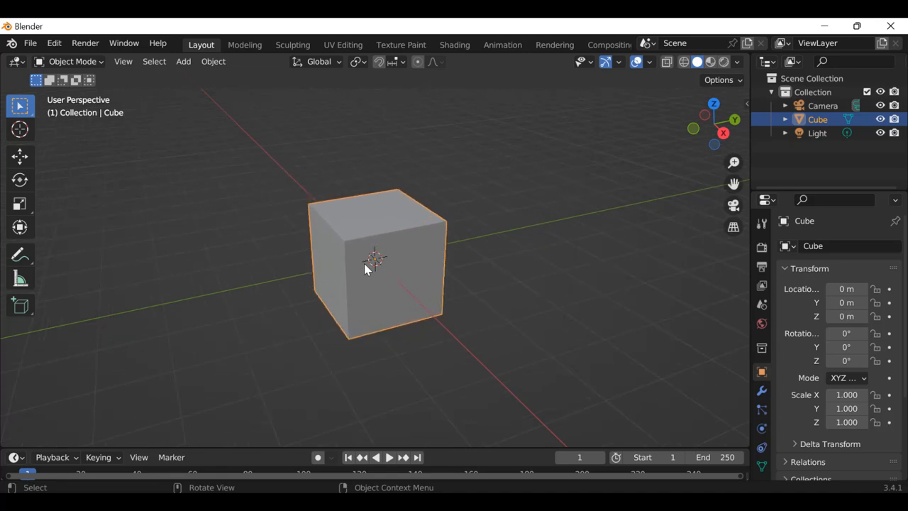
scroll(363, 263, down, 2)
scroll(364, 263, down, 1)
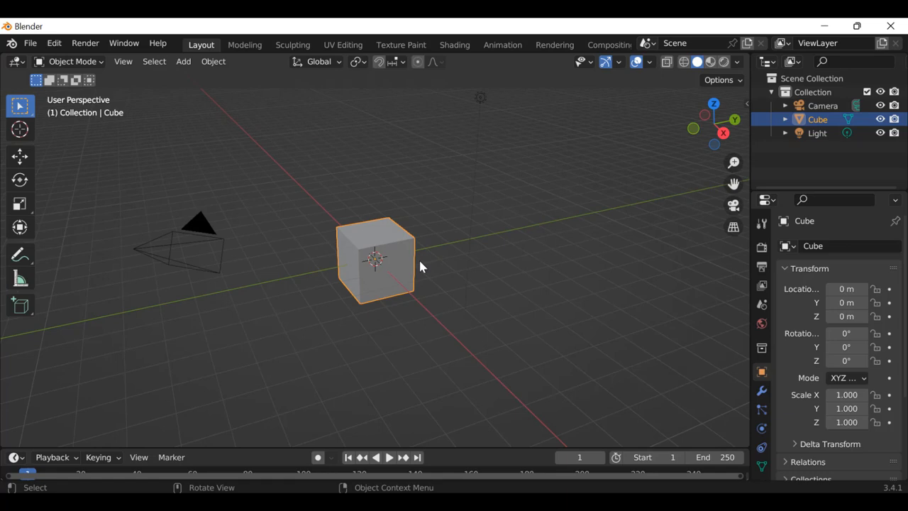
middle_drag(419, 265, 491, 269)
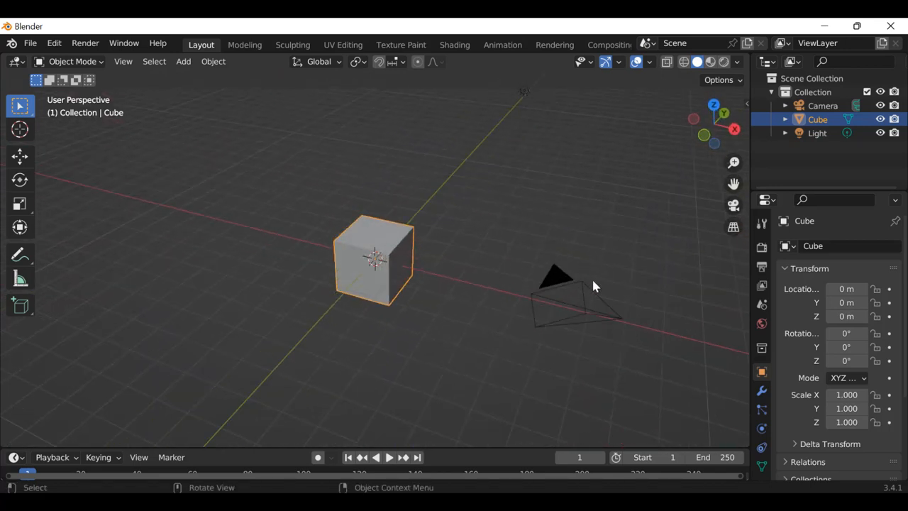
- Select the camera and adjust its focal length directly in the viewport, checking it from several angles
click(612, 320)
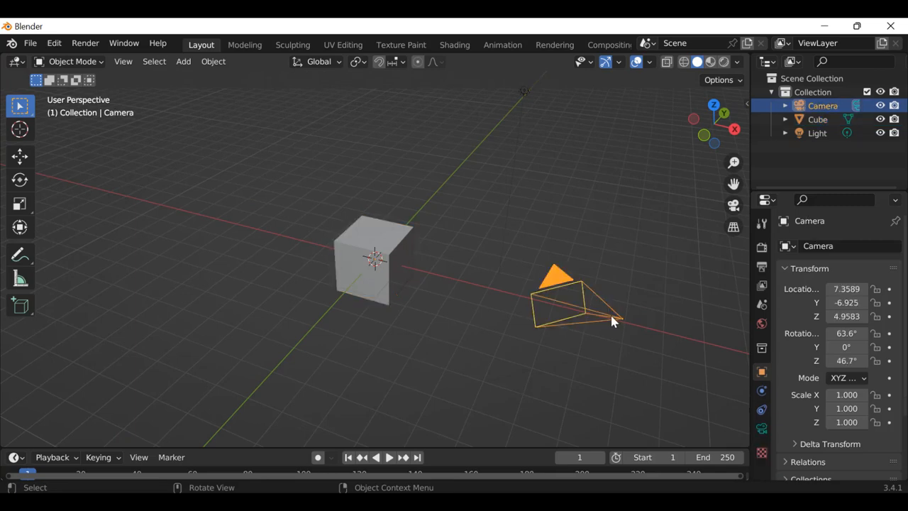
middle_drag(651, 302, 603, 305)
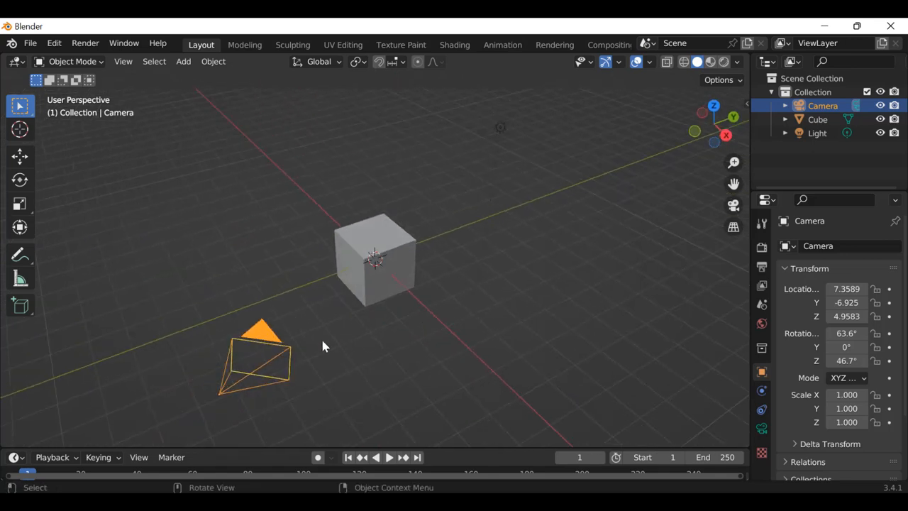
right_click(221, 390)
click(234, 383)
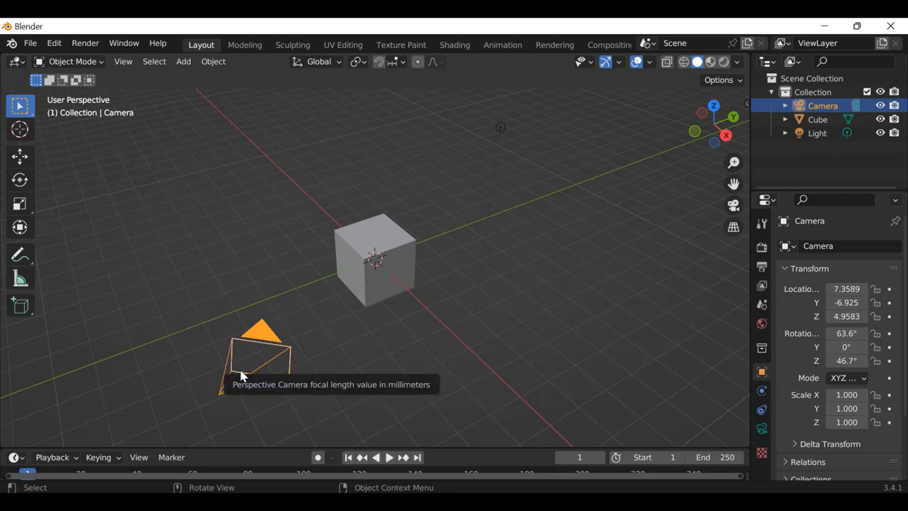
drag(239, 375, 257, 376)
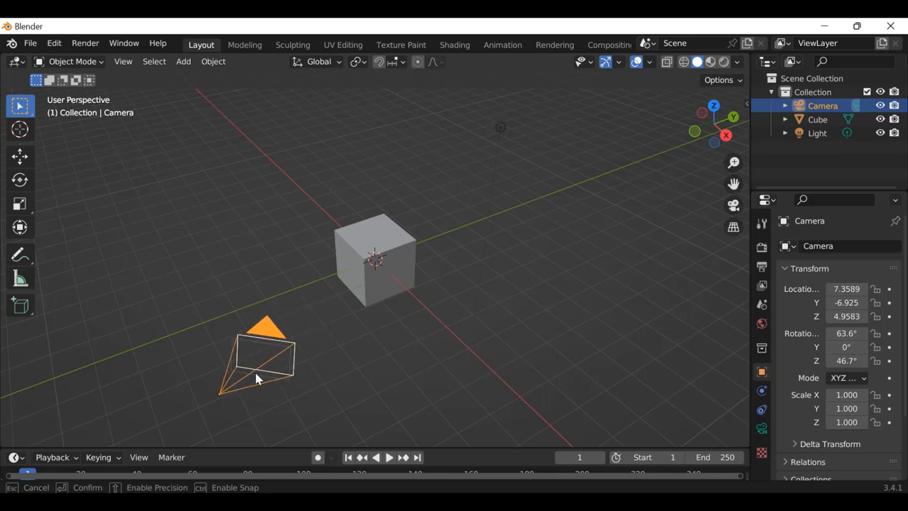
middle_drag(325, 362, 248, 348)
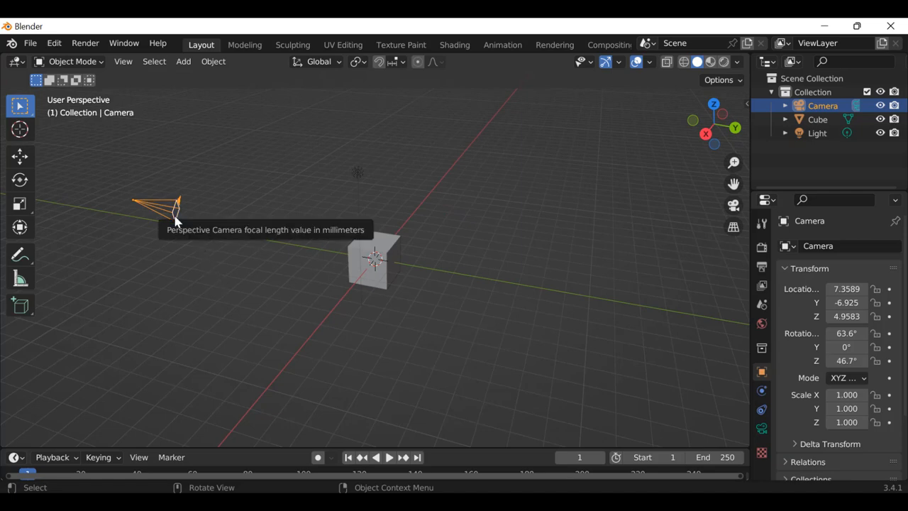
drag(177, 221, 146, 228)
middle_drag(253, 267, 515, 277)
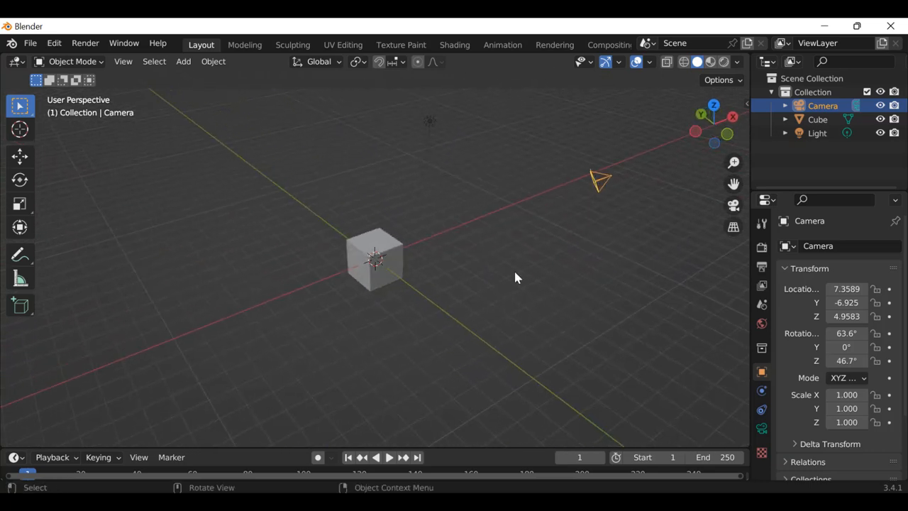
- Select the default cube and delete it from the scene
scroll(409, 241, up, 5)
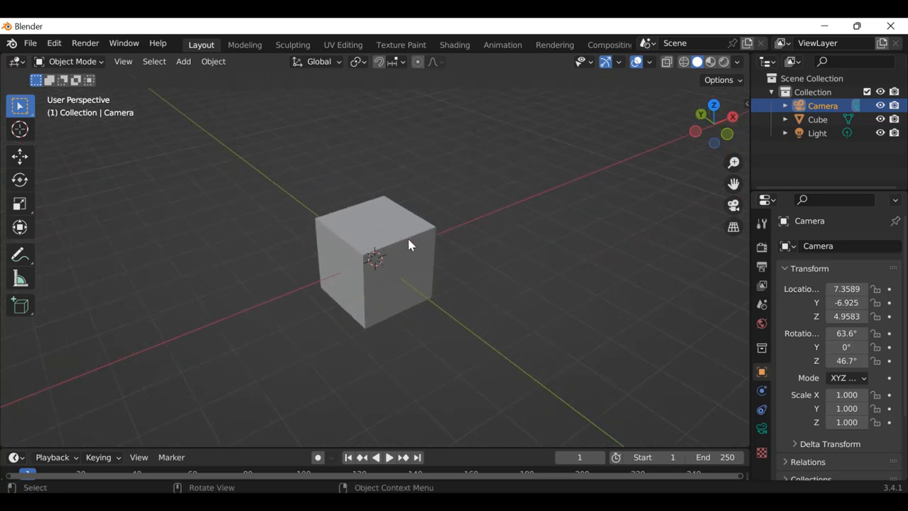
scroll(407, 244, down, 3)
scroll(385, 239, down, 3)
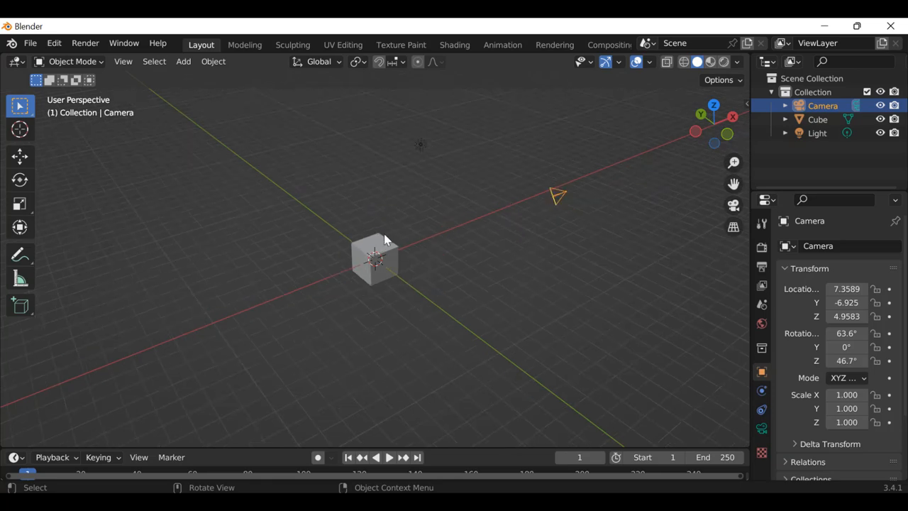
scroll(389, 264, up, 5)
click(399, 248)
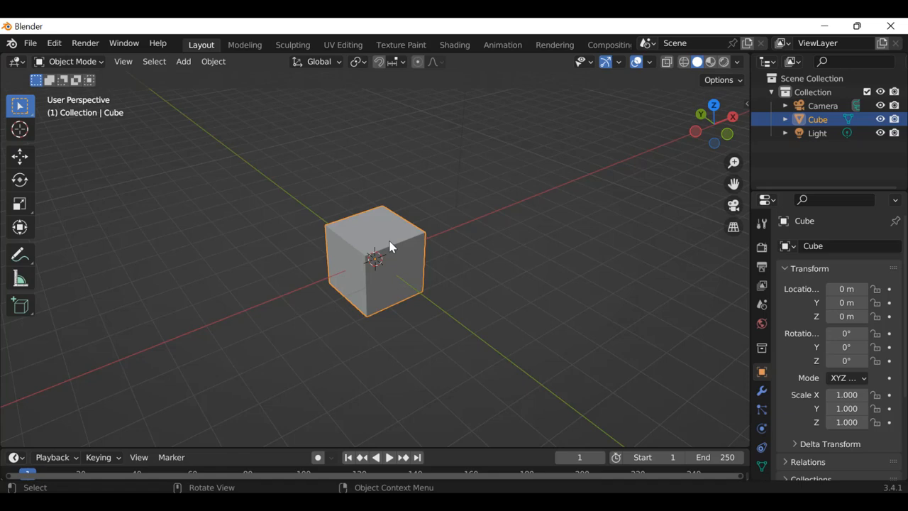
key(x)
key(x)
click(286, 255)
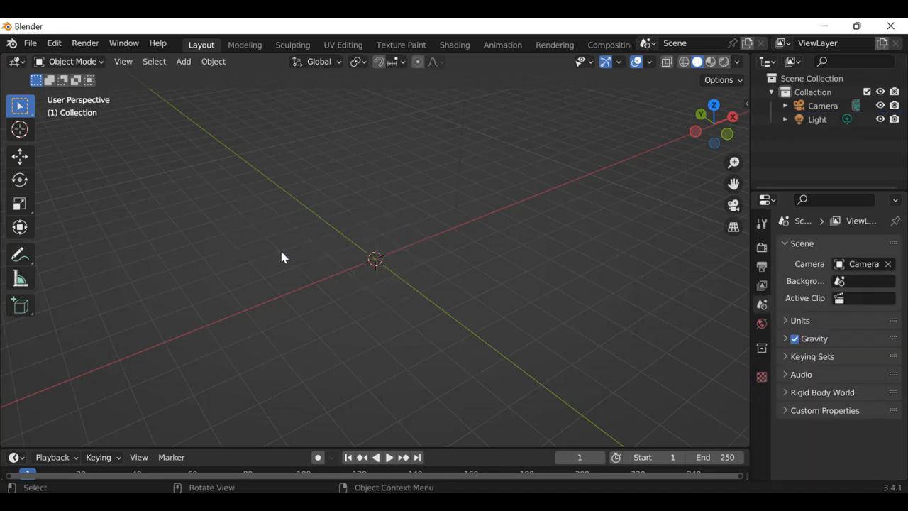
- Add a cube mesh at the origin of the emptied scene and delete it again
scroll(400, 266, down, 5)
scroll(370, 259, up, 4)
right_click(335, 177)
click(183, 64)
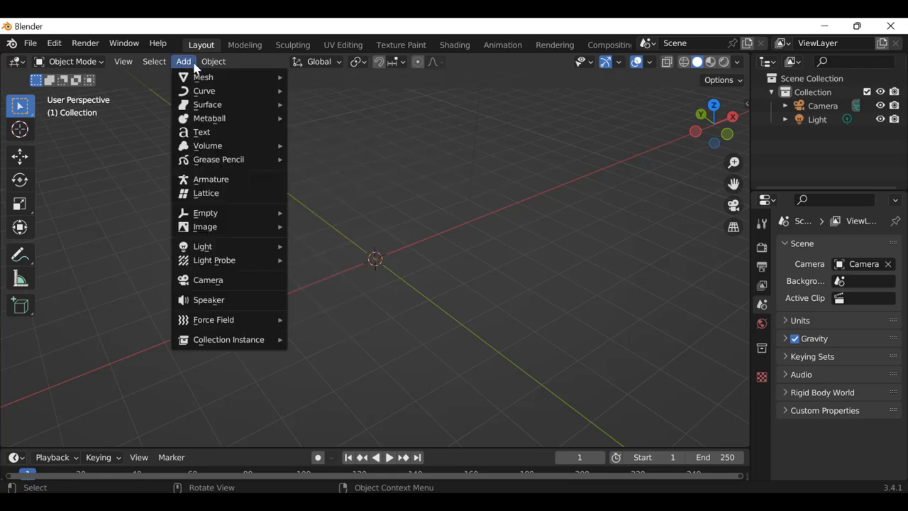
mouse_move(205, 77)
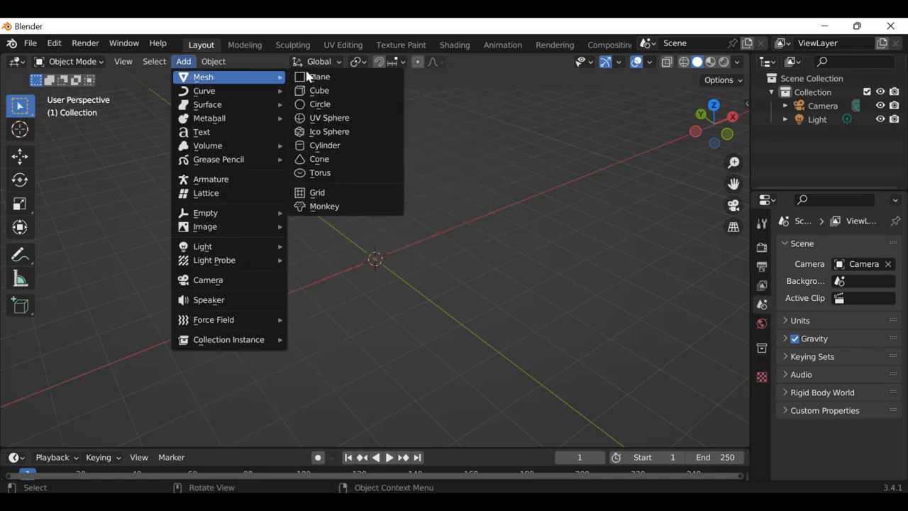
click(327, 91)
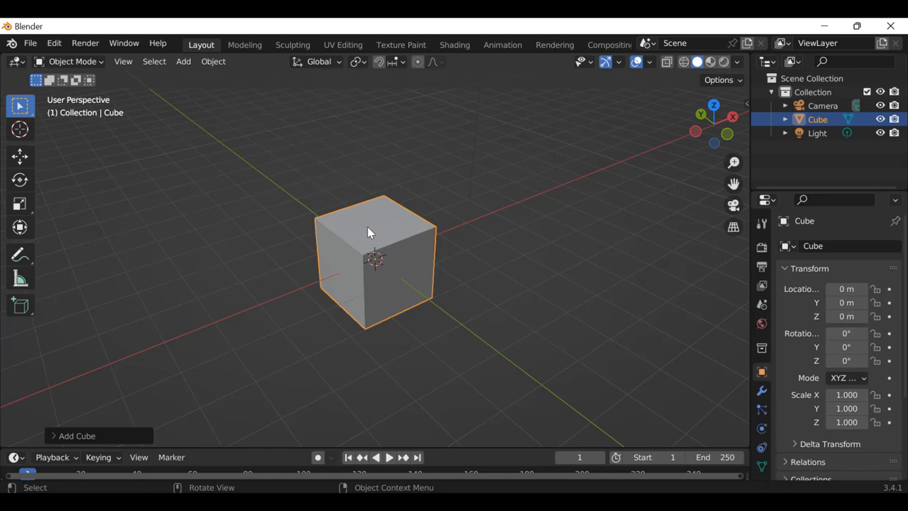
key(x)
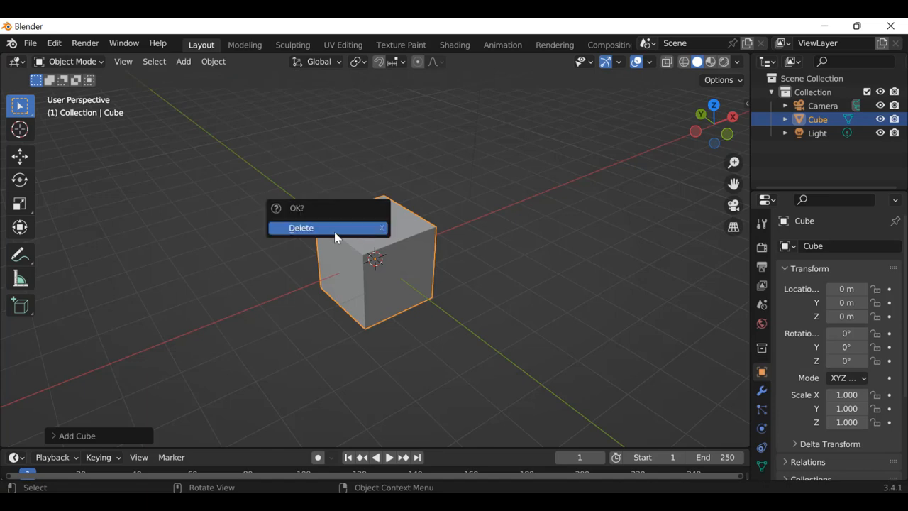
click(336, 231)
- Add a circle mesh at the origin and remove it from the scene
click(183, 64)
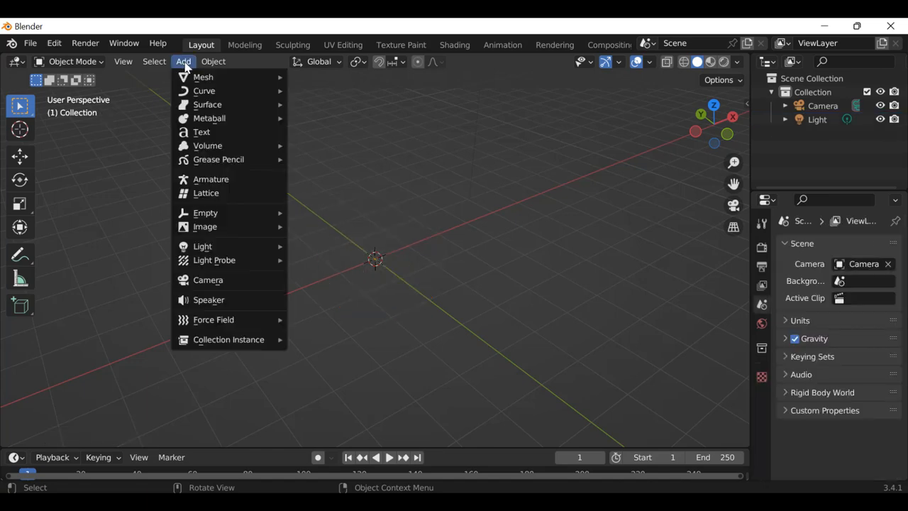
mouse_move(213, 78)
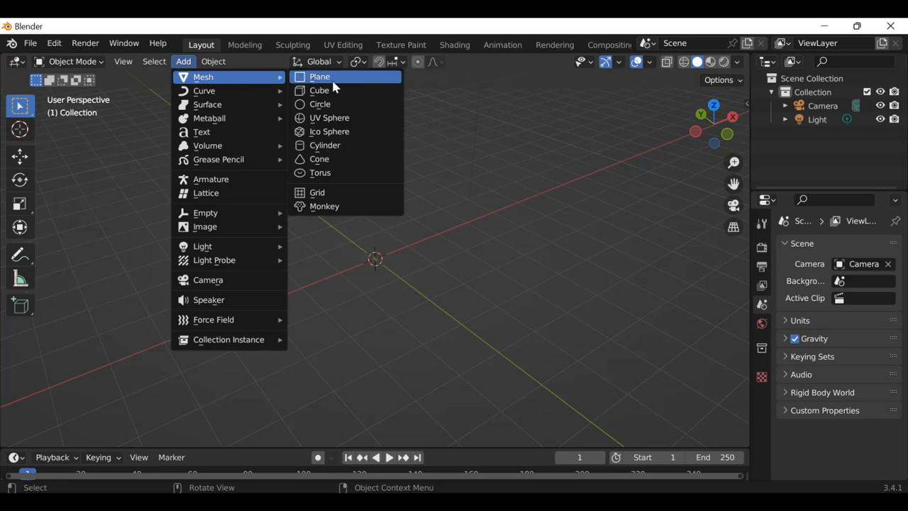
click(331, 106)
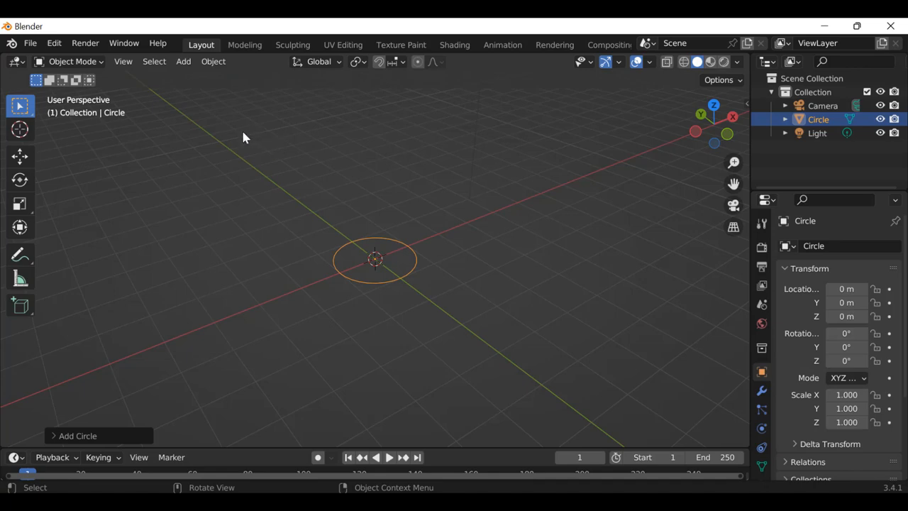
key(Delete)
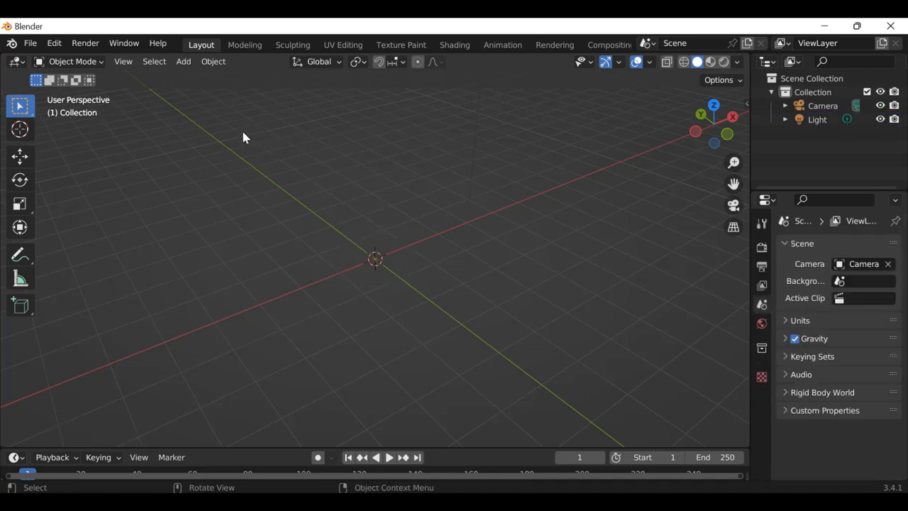
- Add an ico sphere mesh at the origin, view it from another angle, and delete it
click(190, 69)
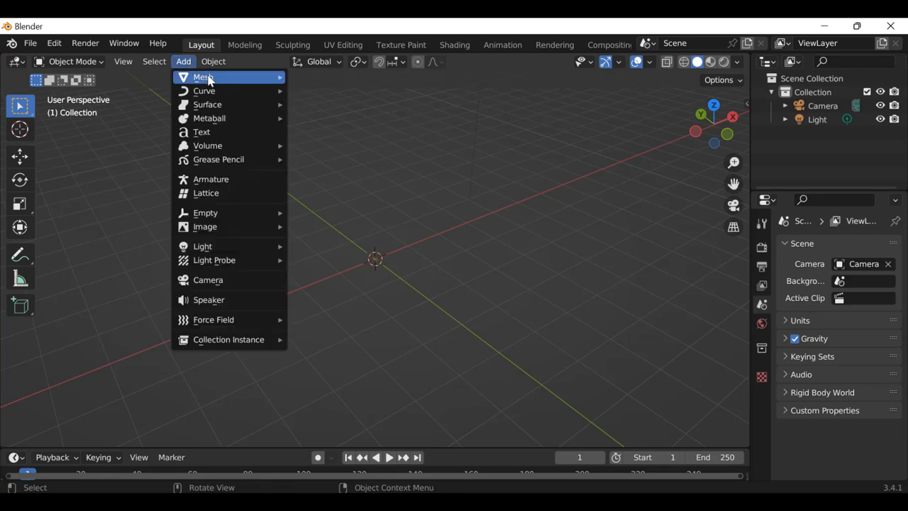
mouse_move(224, 77)
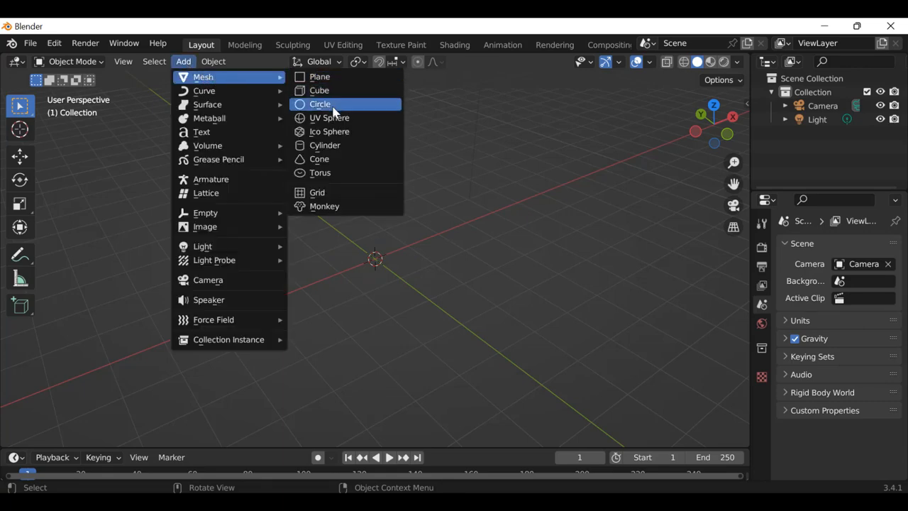
click(333, 132)
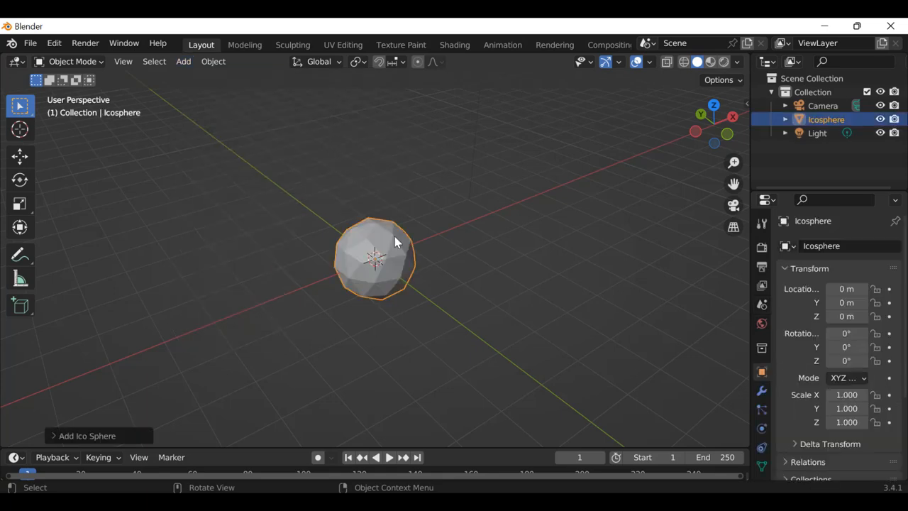
middle_drag(417, 266, 388, 251)
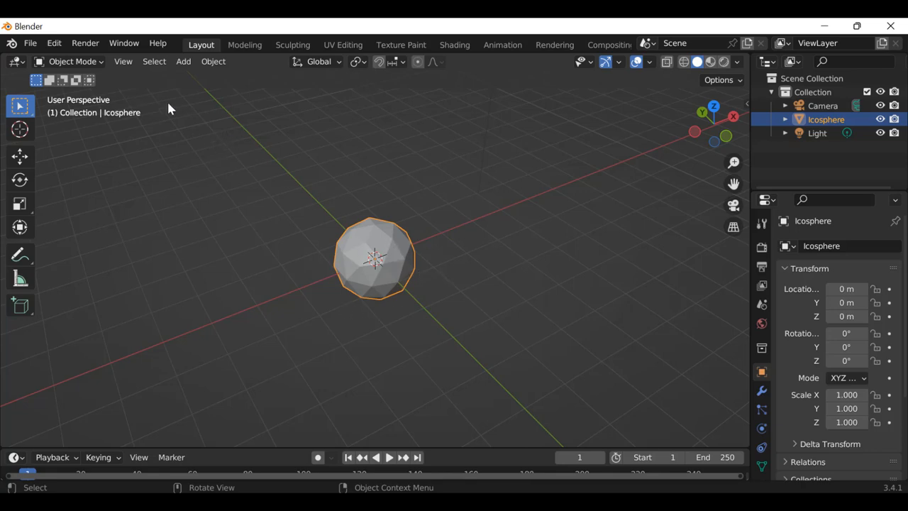
key(x)
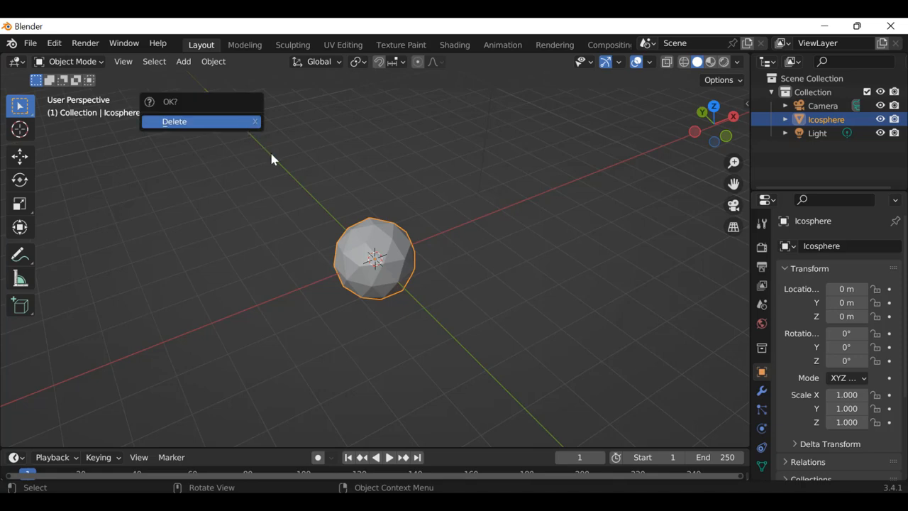
click(191, 122)
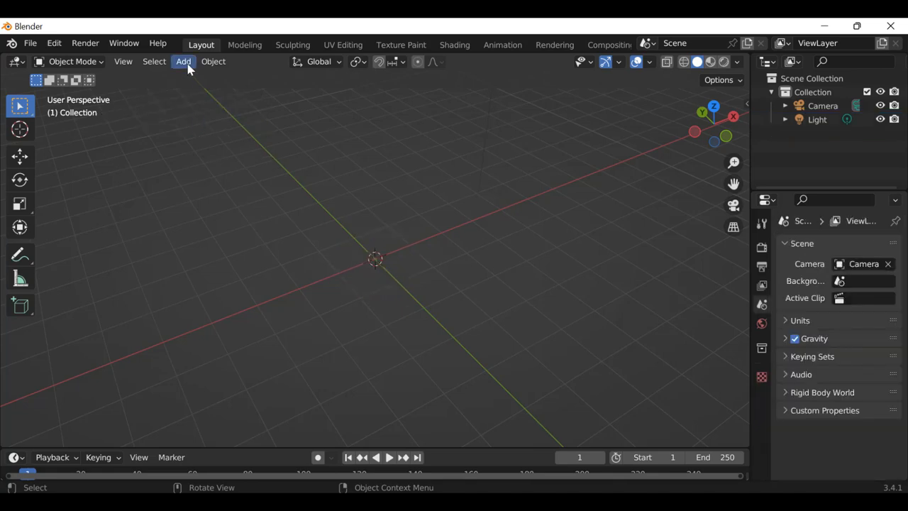
- Add a cylinder mesh at the origin, view it from several angles, and delete it
click(188, 66)
mouse_move(206, 107)
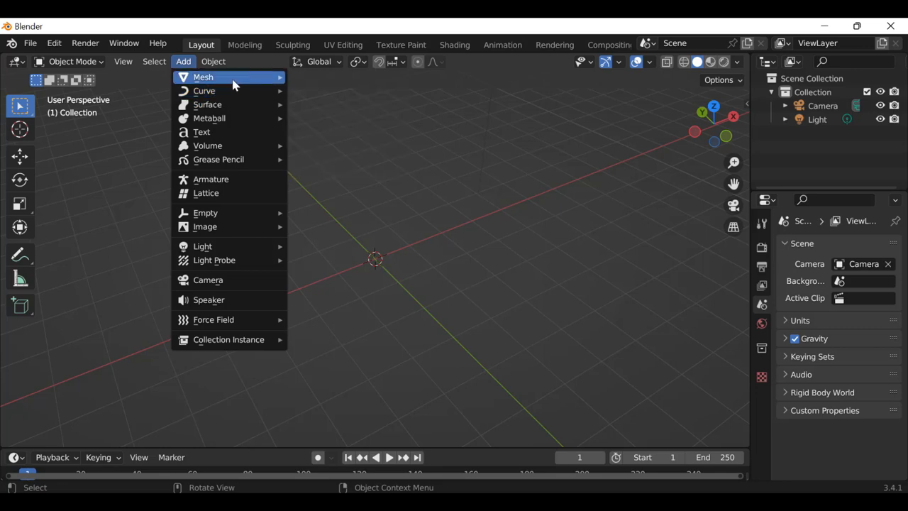
mouse_move(242, 81)
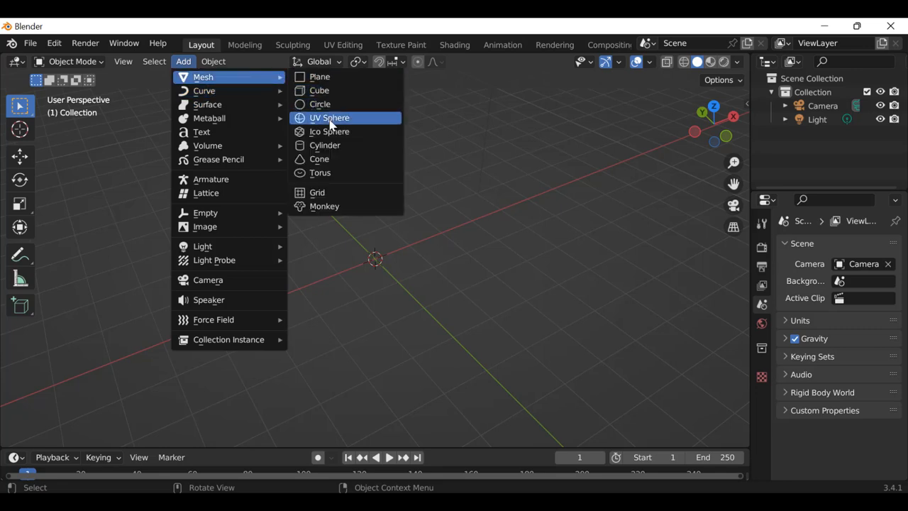
click(329, 147)
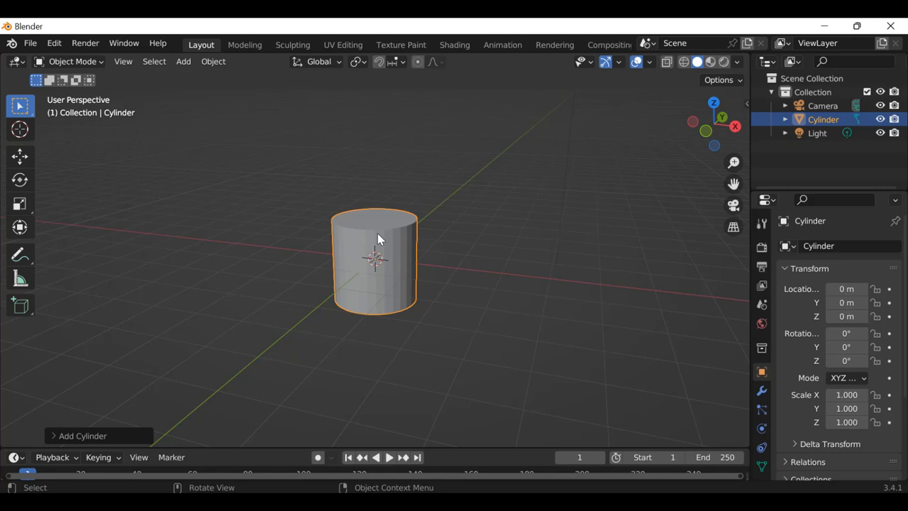
middle_drag(396, 174, 217, 217)
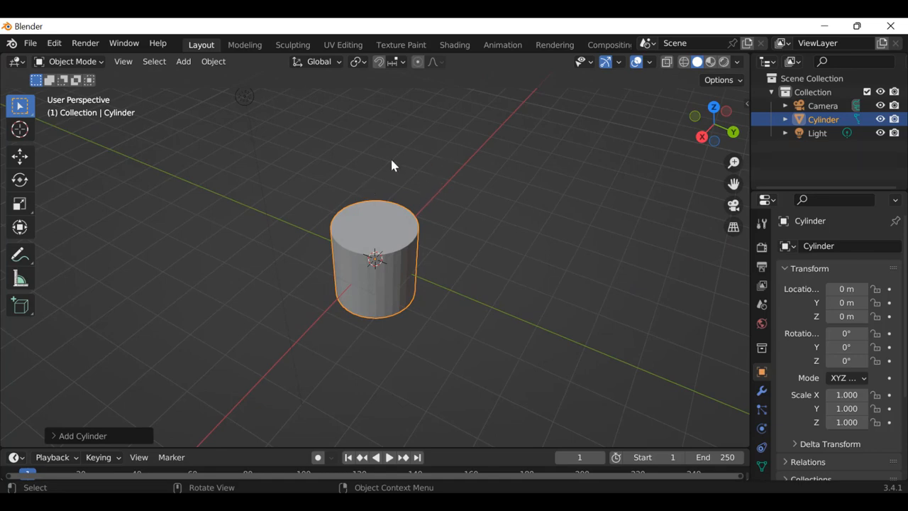
scroll(447, 219, down, 2)
middle_drag(544, 225, 518, 158)
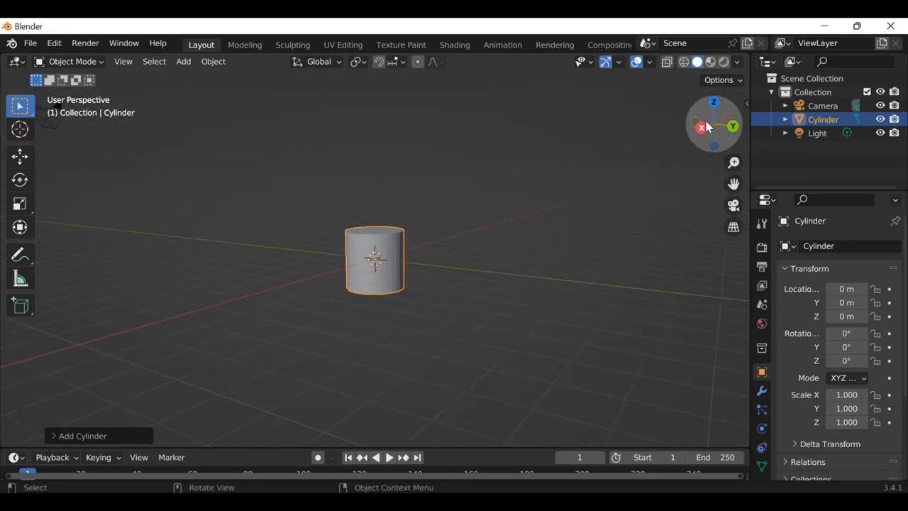
drag(697, 123, 362, 126)
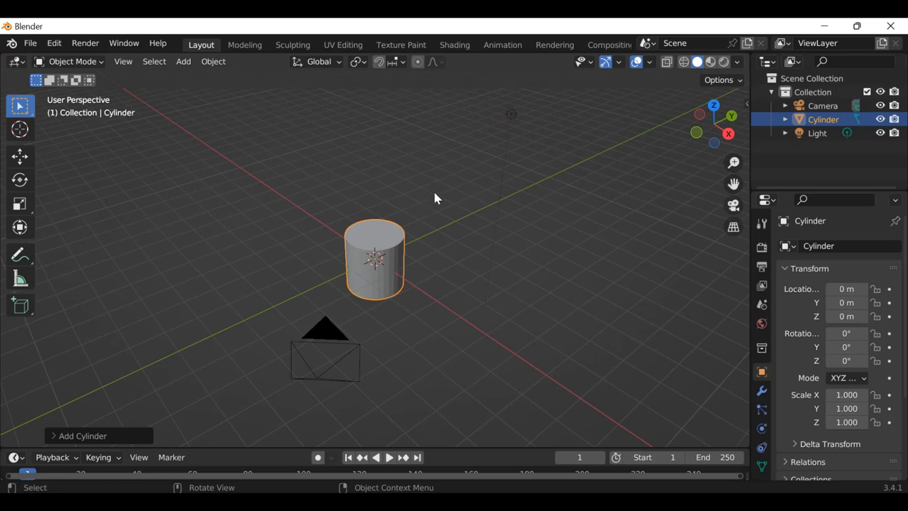
click(379, 252)
key(x)
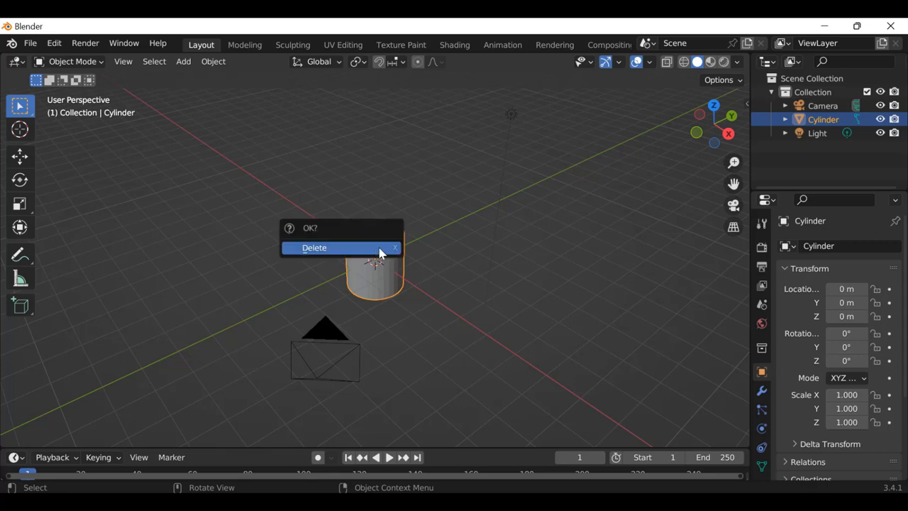
click(338, 250)
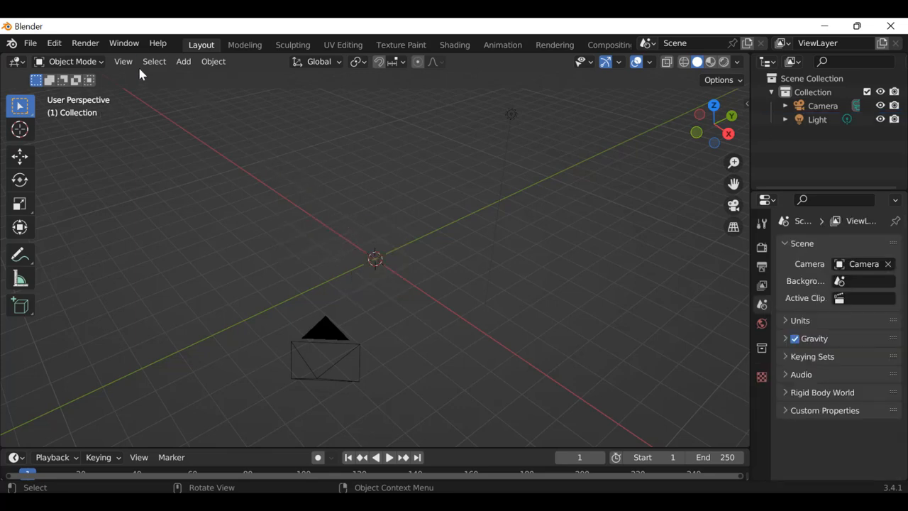
- Add a cube mesh at the origin of the scene
click(185, 65)
mouse_move(222, 97)
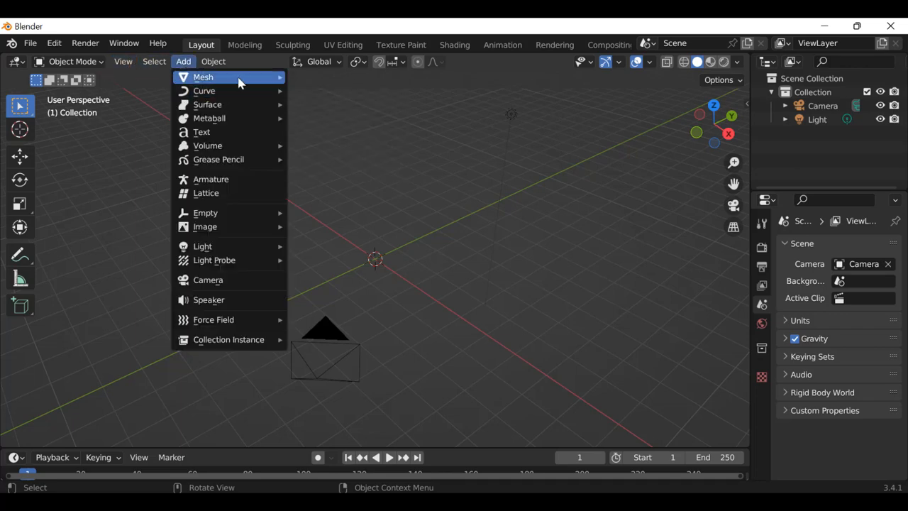
mouse_move(239, 80)
click(320, 91)
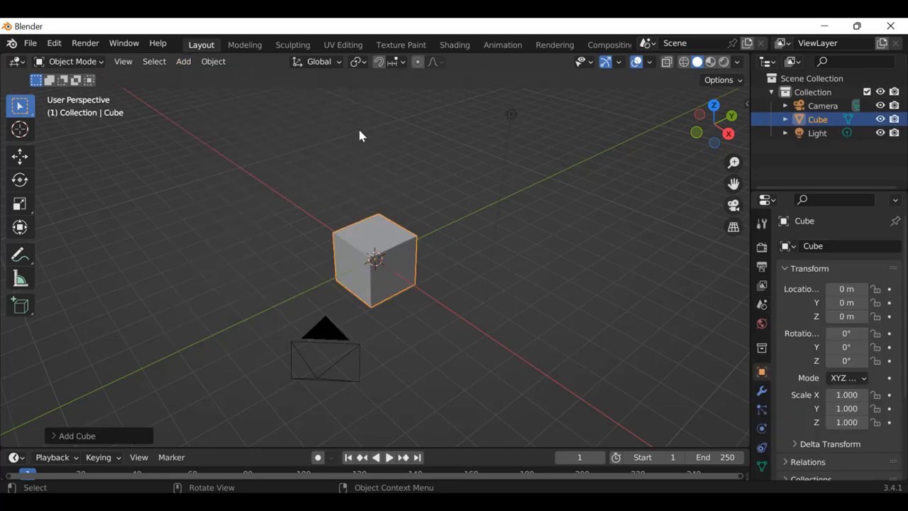
middle_drag(419, 248, 371, 260)
scroll(376, 253, up, 3)
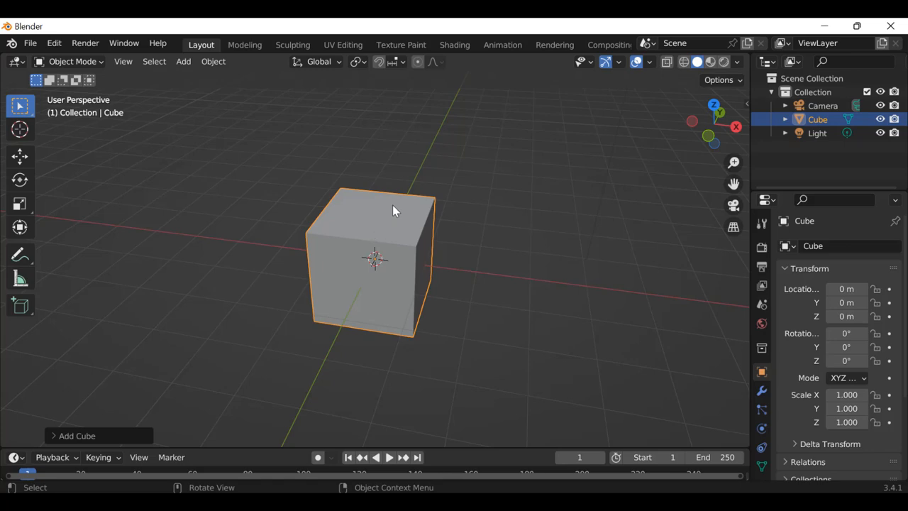
- Scale the cube along the global Z axis by about -0.2 to flatten it into a slab
key(s)
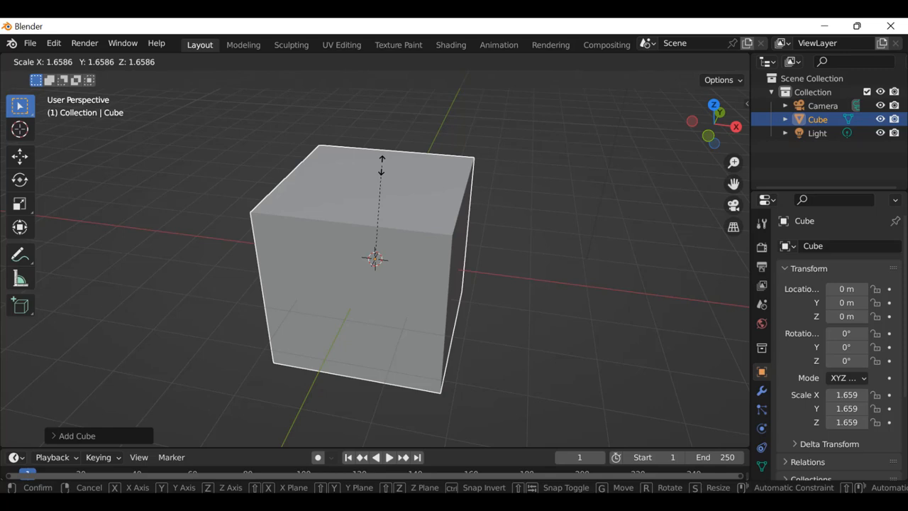
key(z)
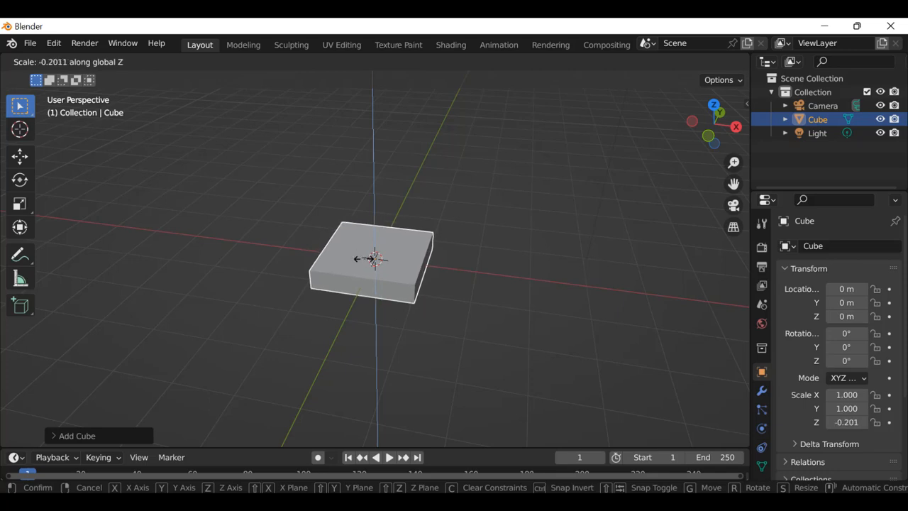
click(373, 258)
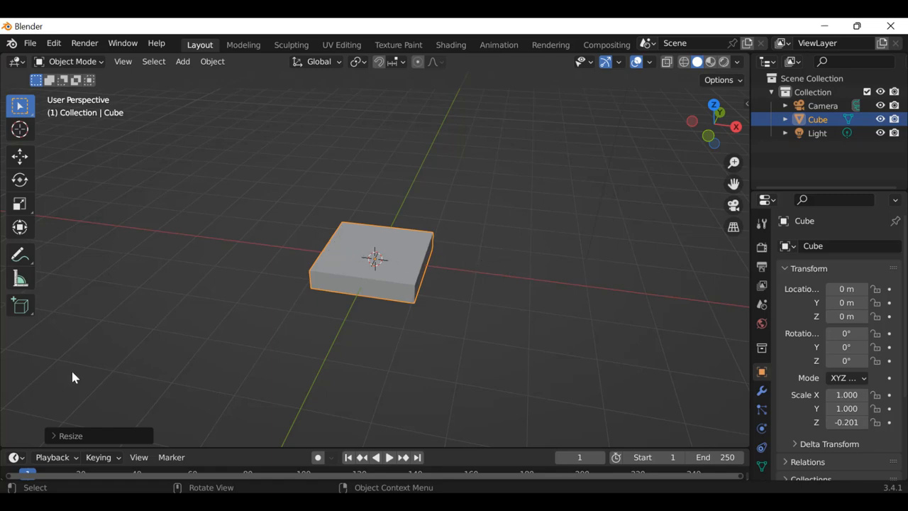
- Set the slab's resize values to 2 for Y and 2 for X, and deselect it
click(61, 436)
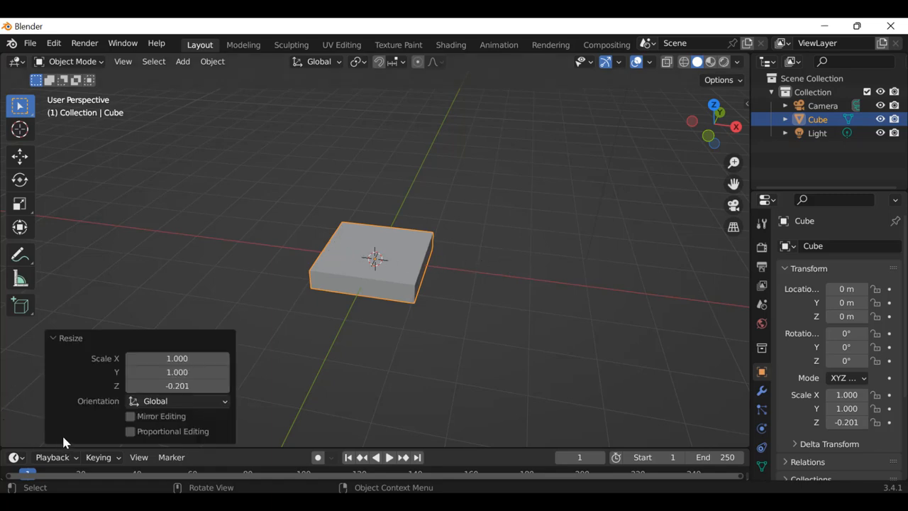
click(178, 372)
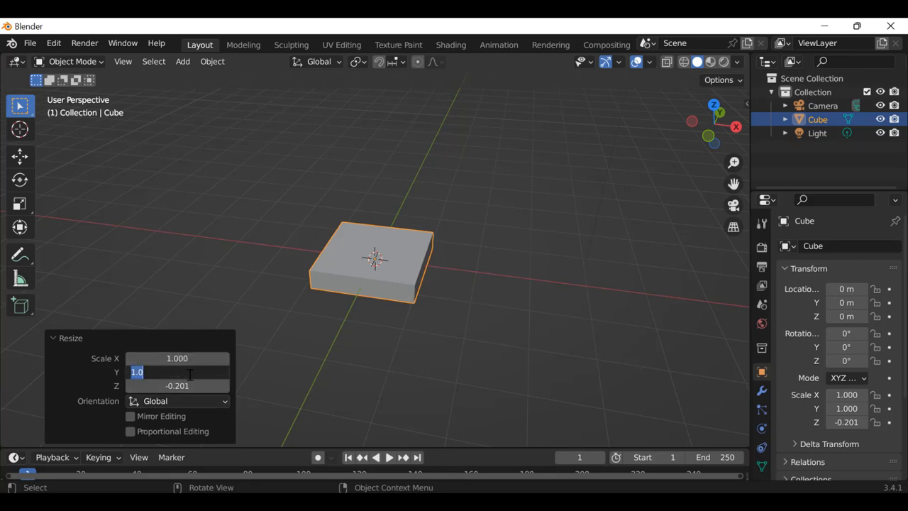
text(2)
key(Return)
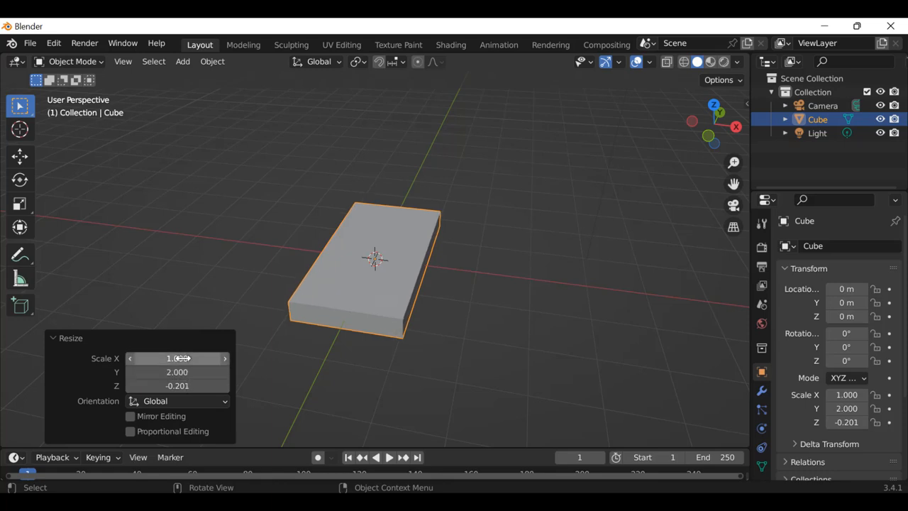
click(179, 358)
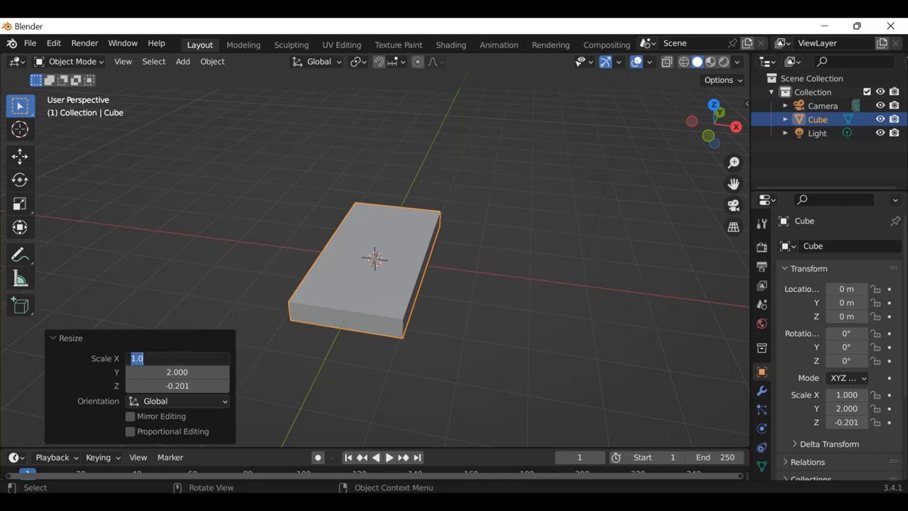
text(2)
key(Return)
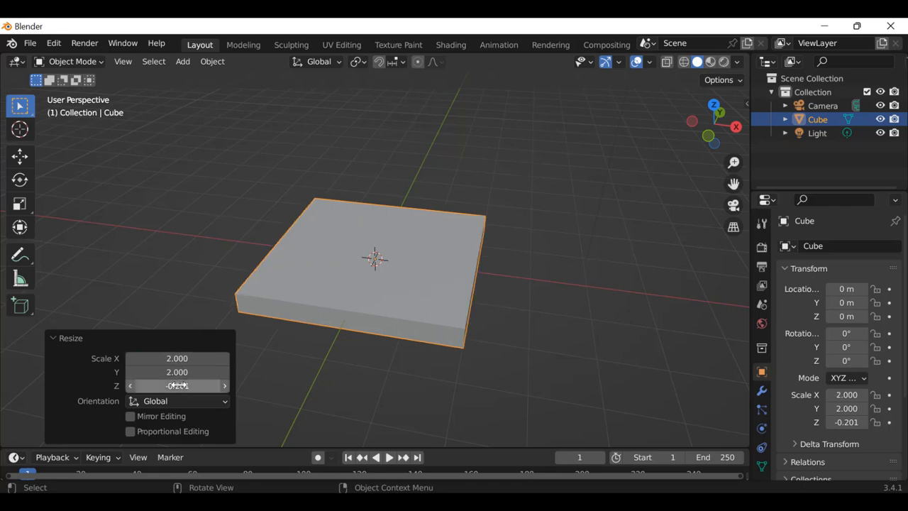
click(527, 266)
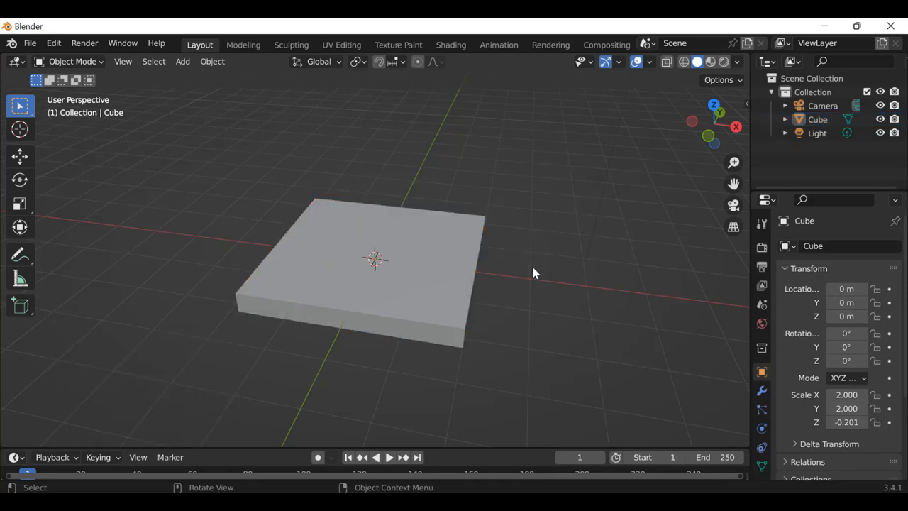
- Thin the slab along the global Z axis by a factor of about 0.41 and deselect it
middle_drag(533, 273, 316, 239)
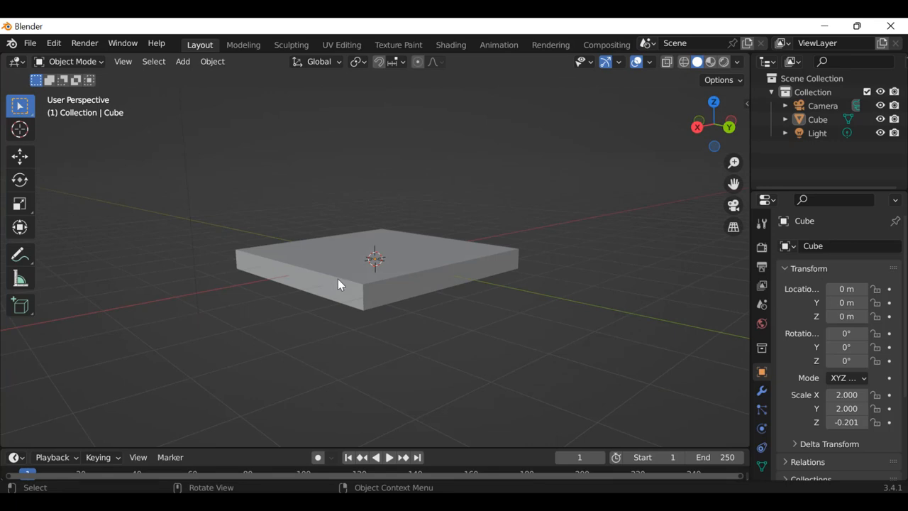
click(338, 279)
key(s)
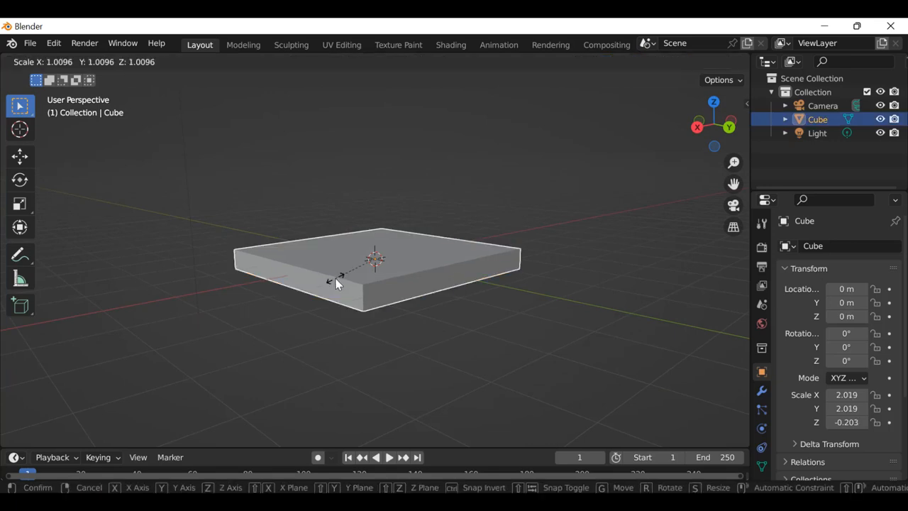
key(z)
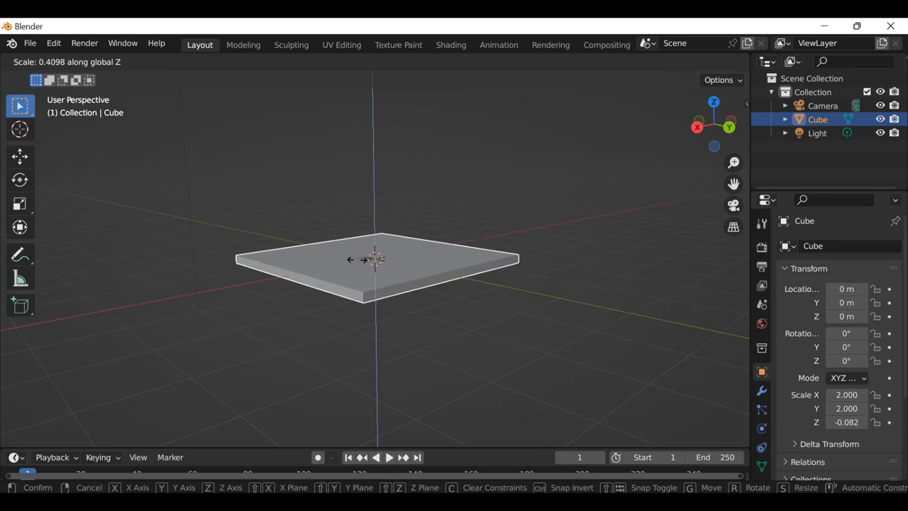
click(355, 260)
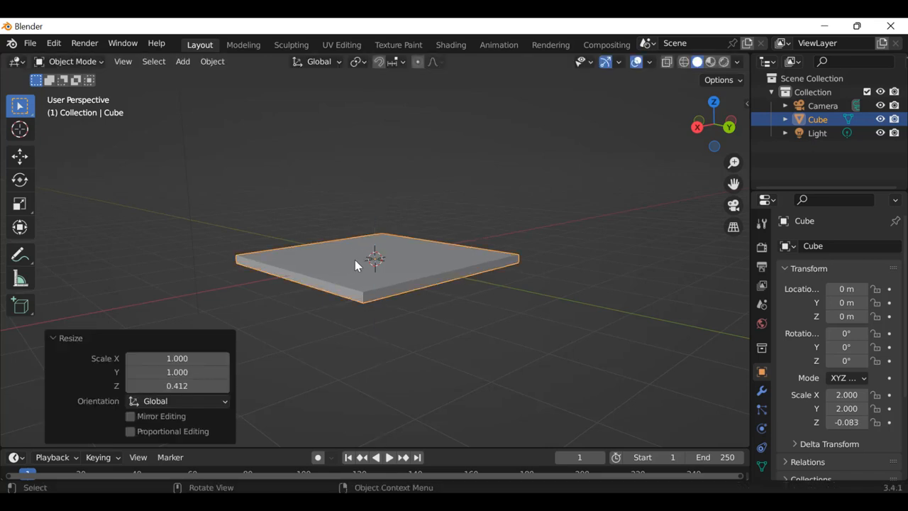
click(329, 211)
middle_drag(346, 229, 358, 198)
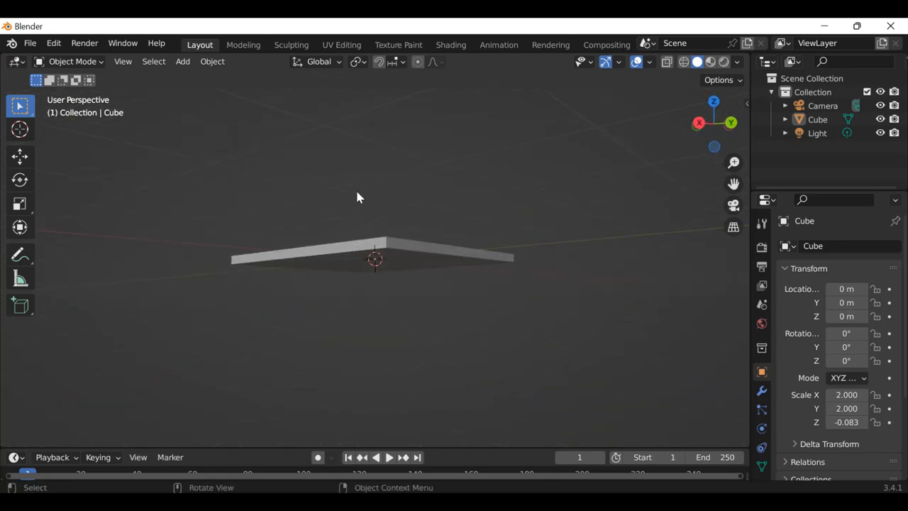
- Add a second cube mesh at the origin, overlapping the flat slab
click(186, 68)
mouse_move(242, 77)
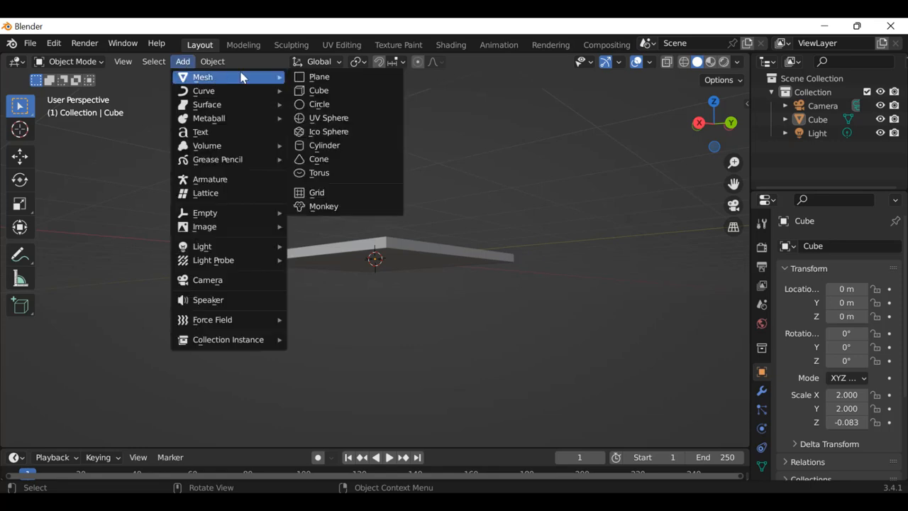
click(329, 93)
middle_drag(422, 186, 461, 273)
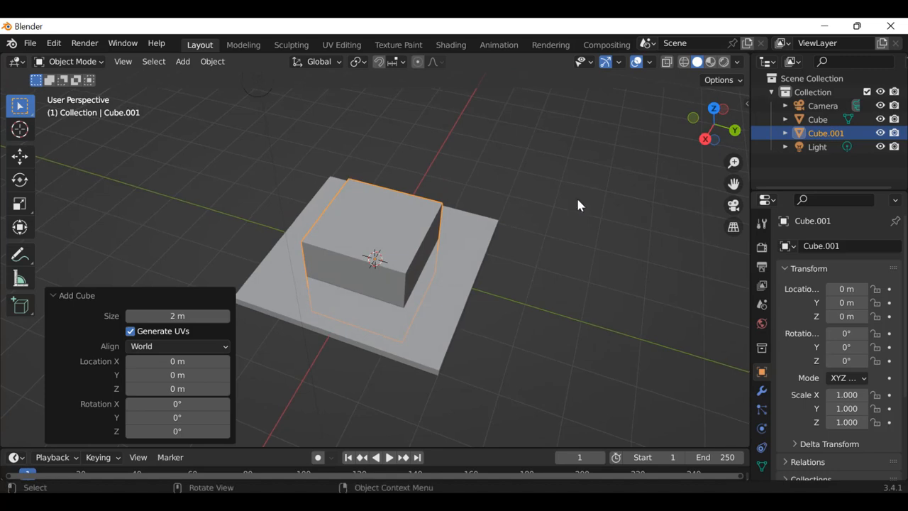
- Hide and unhide the flat slab in the viewport, and do the same with the second cube
click(816, 120)
click(880, 120)
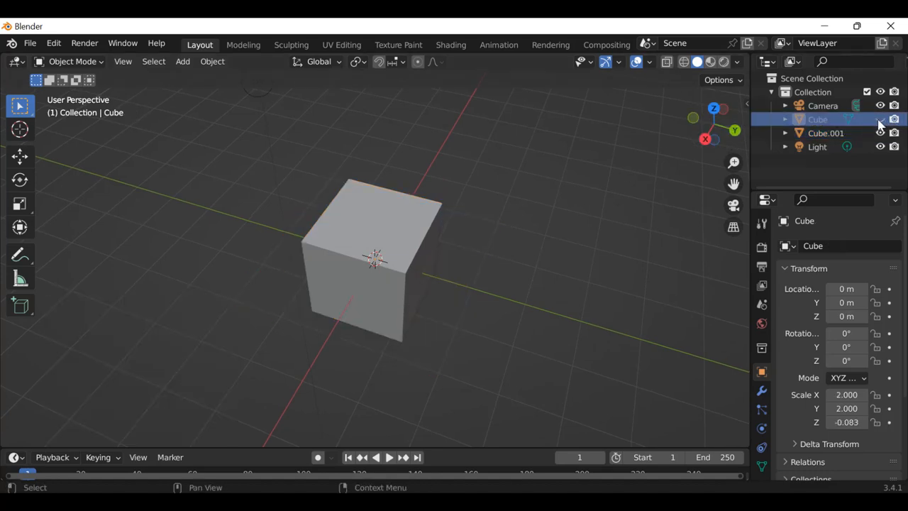
click(880, 121)
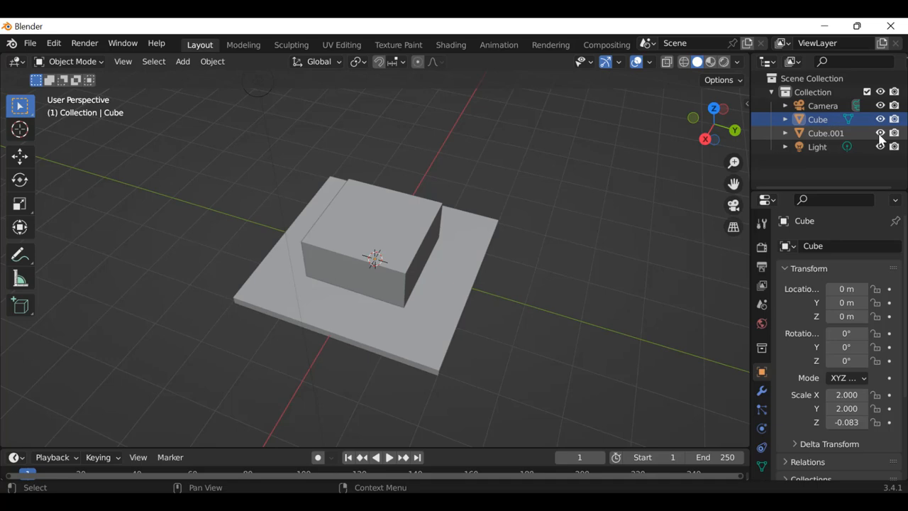
click(879, 133)
click(879, 134)
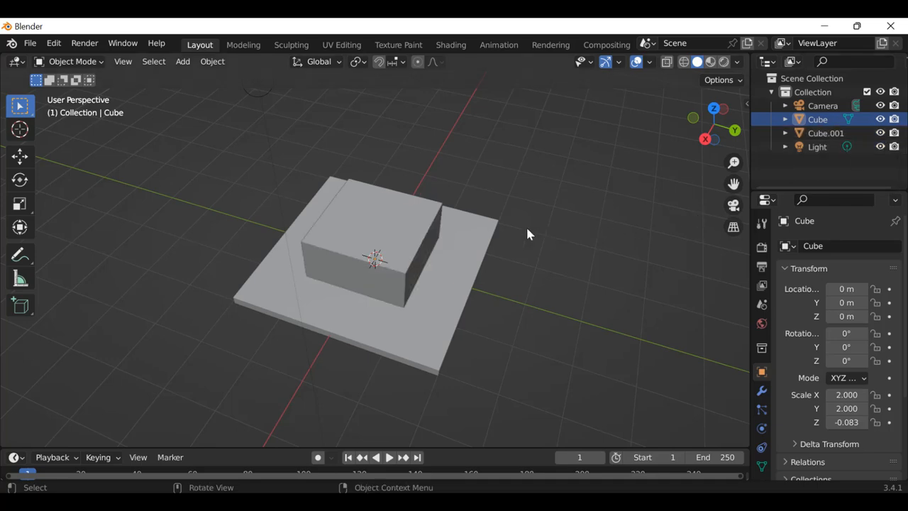
- Scale the second cube along the global X axis by about 0.16 to make a thin upright panel
middle_drag(516, 199, 416, 209)
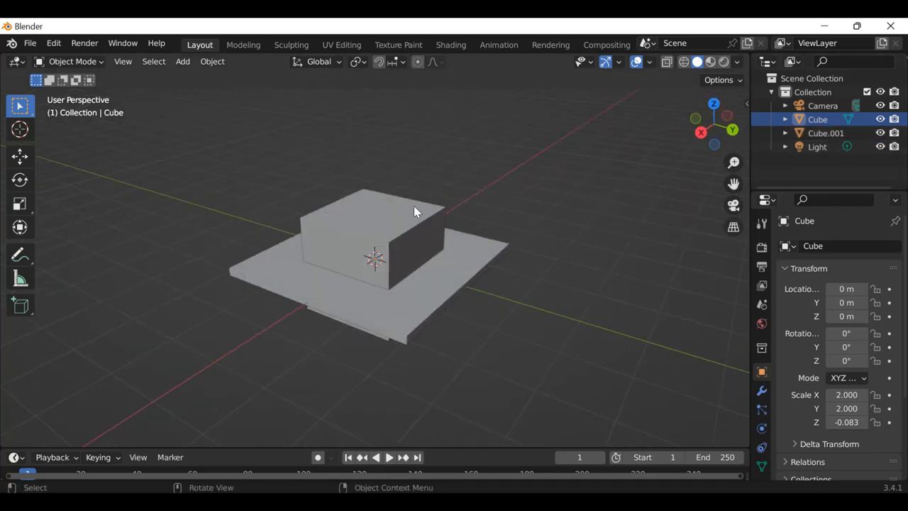
click(389, 247)
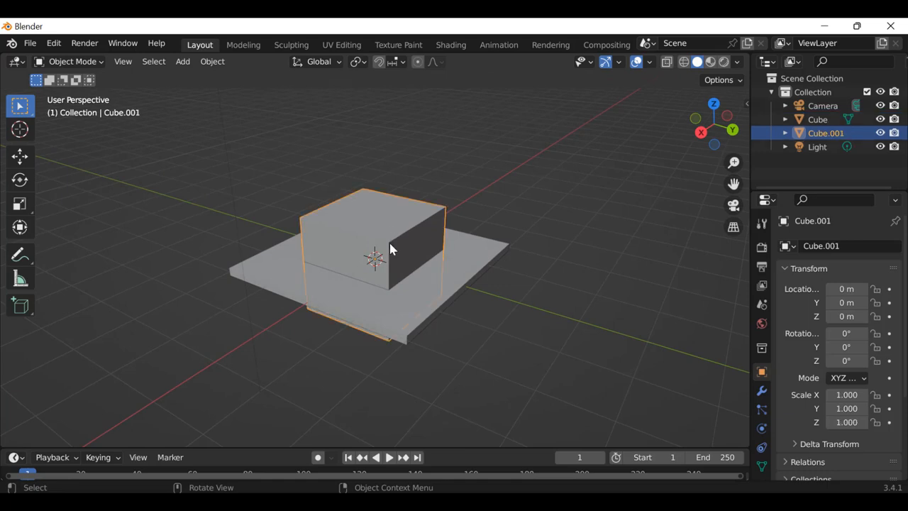
key(s)
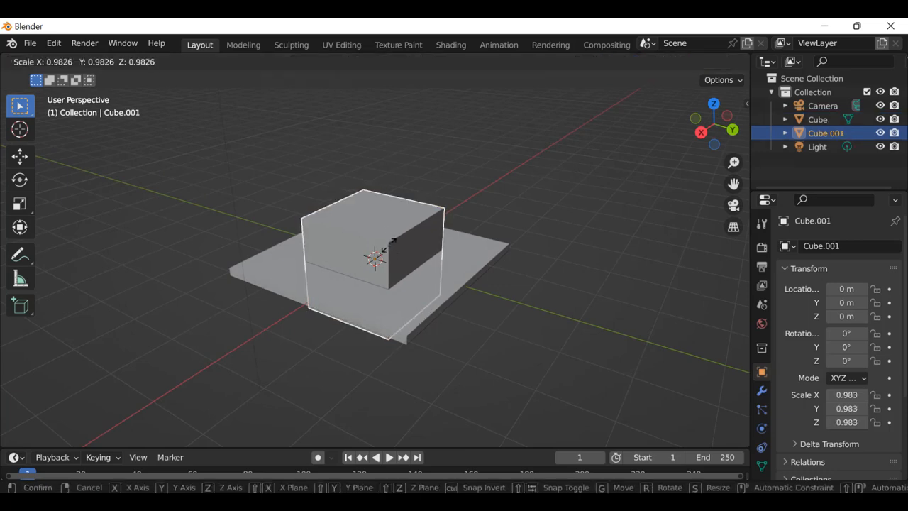
key(x)
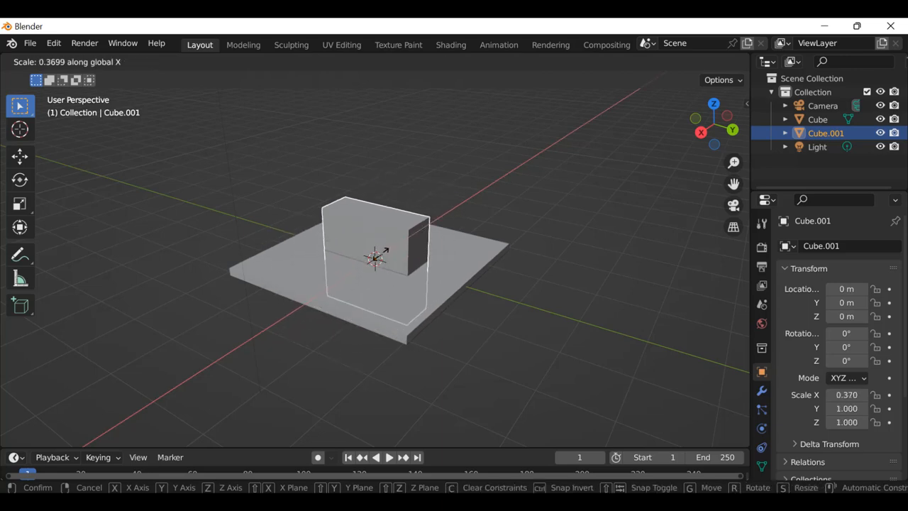
click(378, 261)
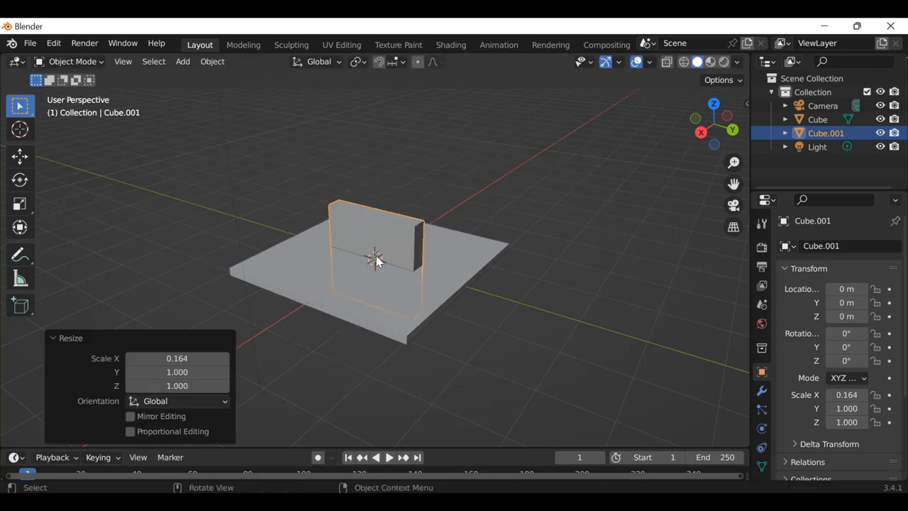
- Scale the upright panel along the global Y axis to about 0.24, narrowing it into a slim post
key(s)
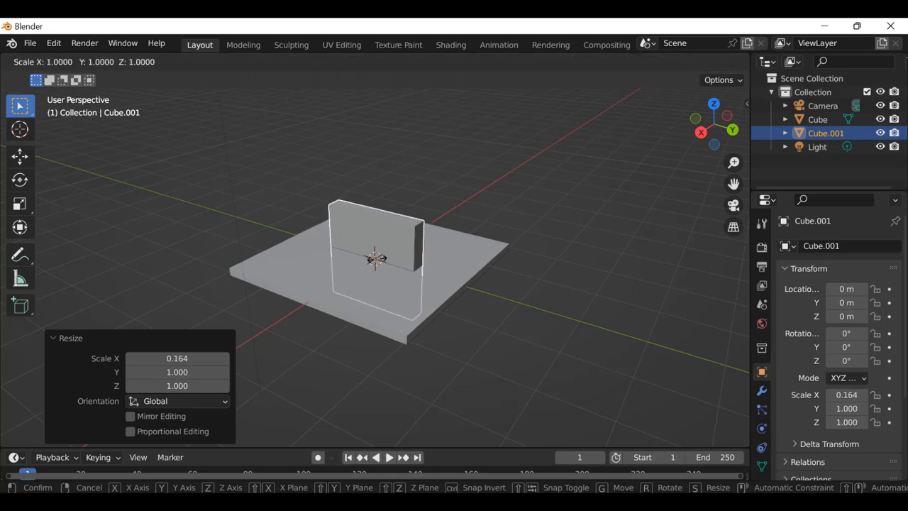
key(y)
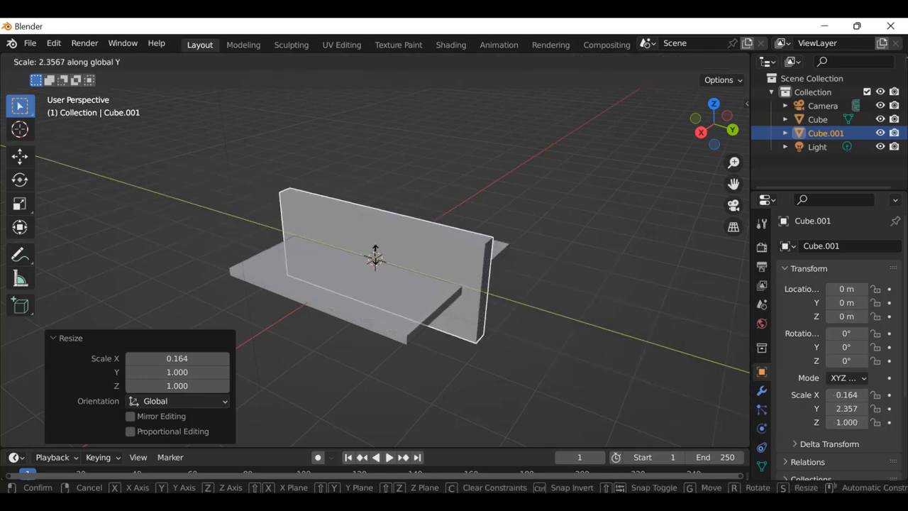
click(375, 257)
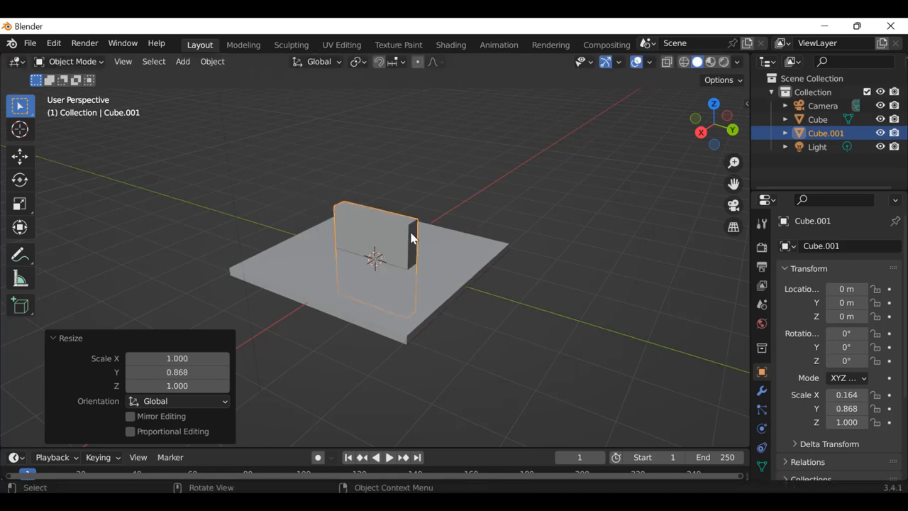
key(s)
key(y)
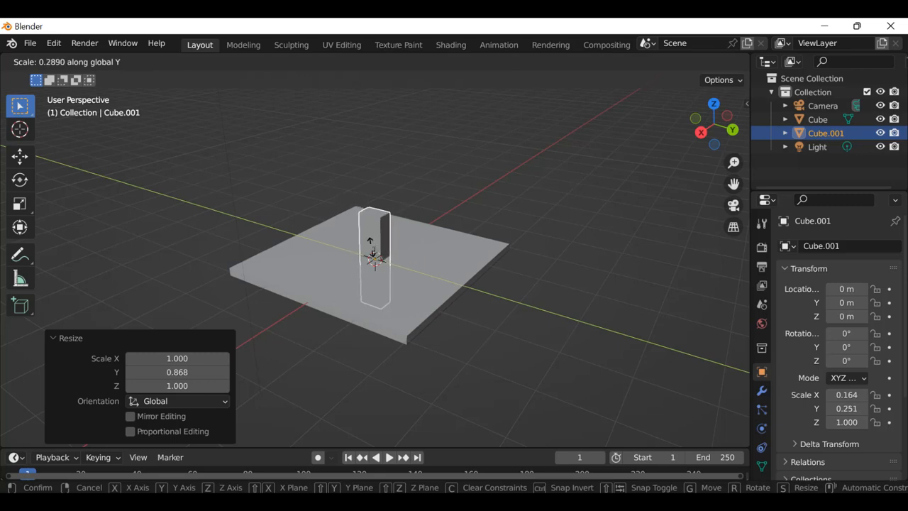
click(371, 254)
- Move the post down along the global Z axis by about 1.36 m so it sits below the slab
middle_drag(403, 211, 106, 170)
middle_drag(376, 201, 378, 281)
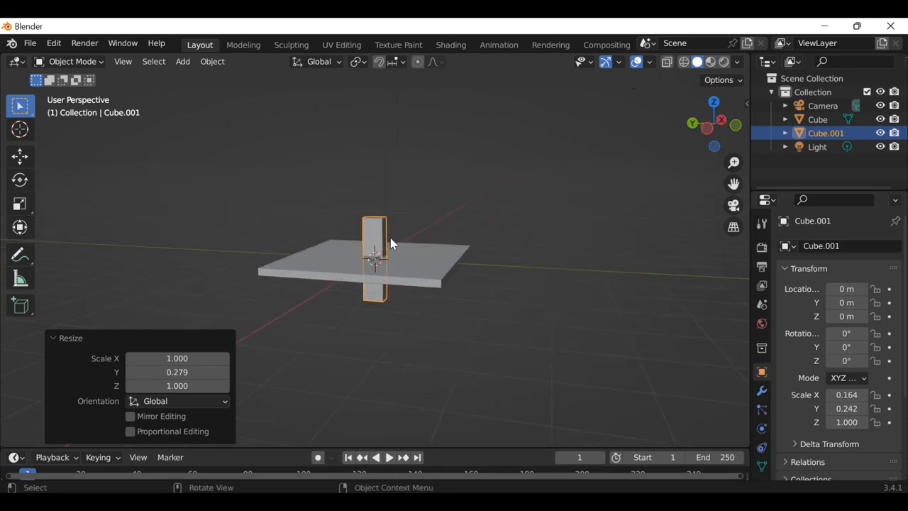
key(g)
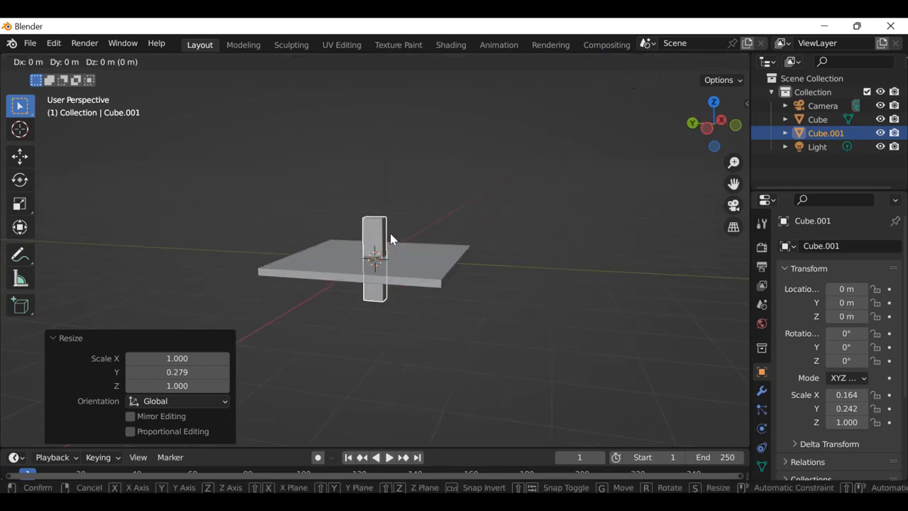
key(z)
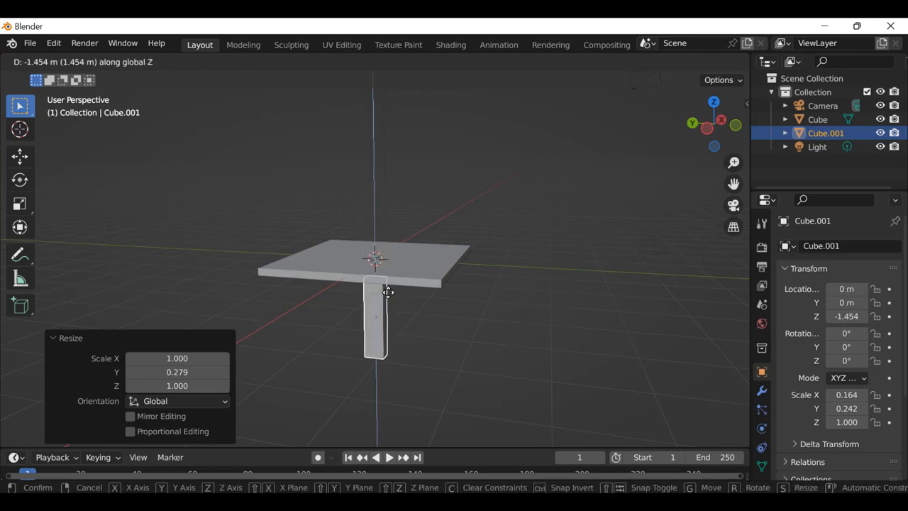
click(413, 288)
middle_drag(412, 288, 441, 278)
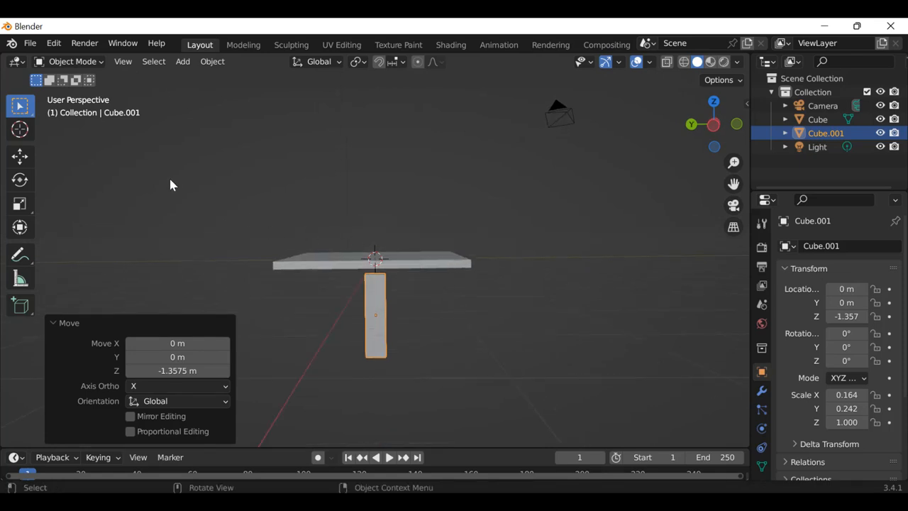
- Examine the slab and post from the Top viewpoint, from underneath, and through the active camera
click(124, 65)
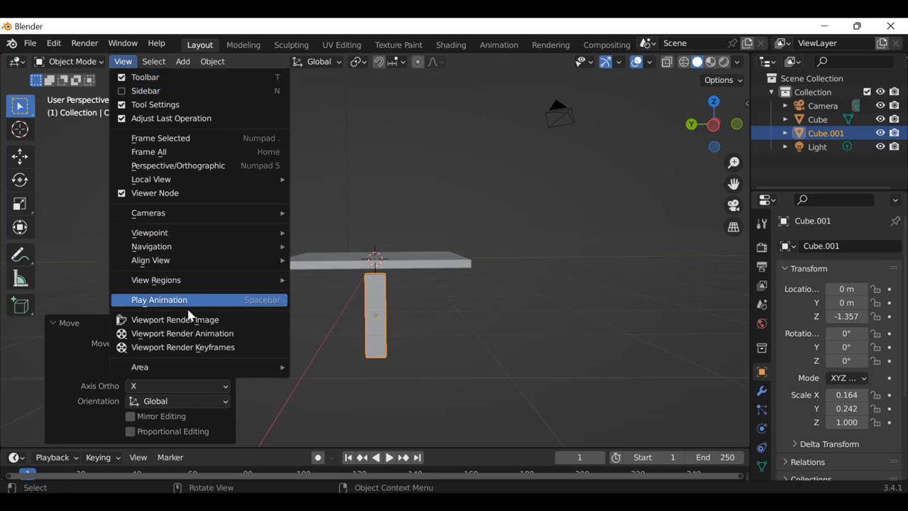
mouse_move(200, 238)
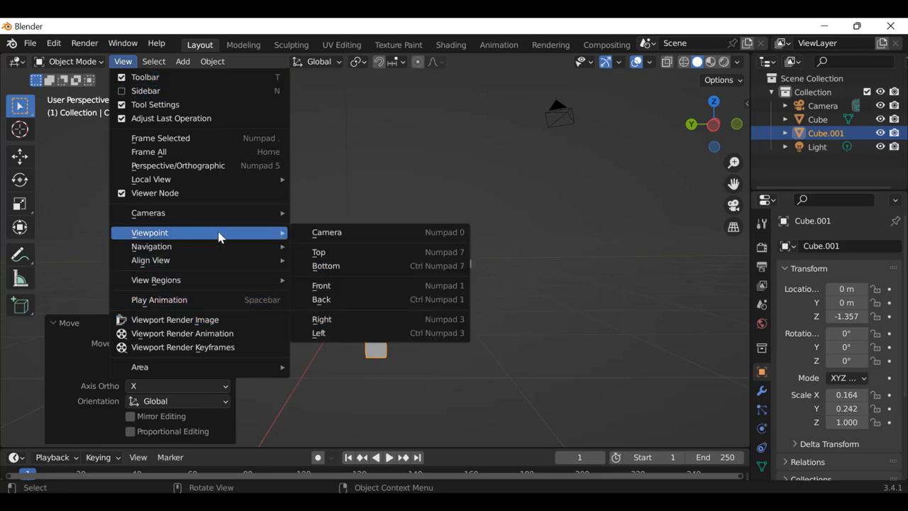
click(373, 256)
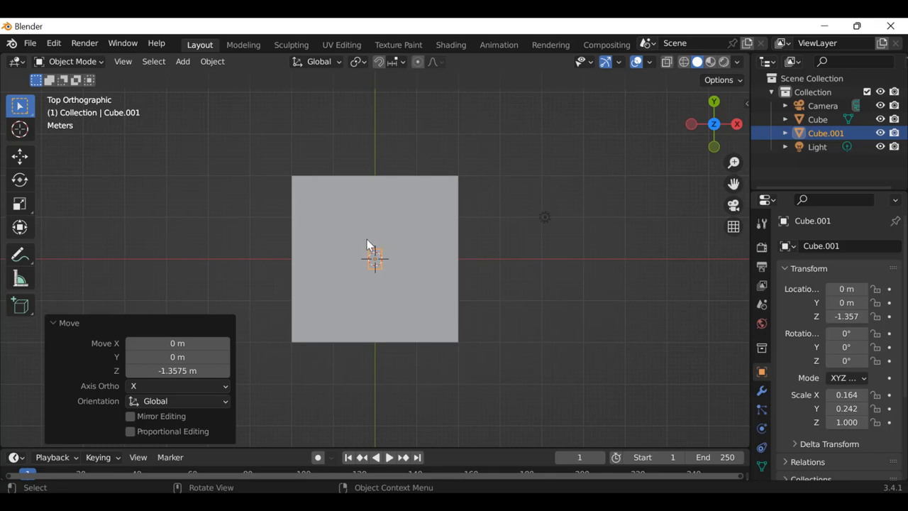
scroll(406, 256, down, 2)
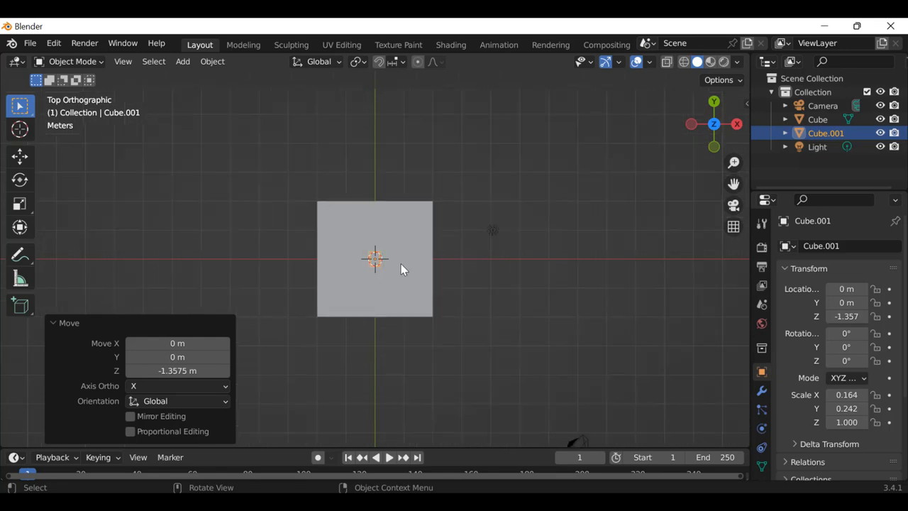
scroll(401, 266, up, 4)
middle_drag(391, 269, 353, 83)
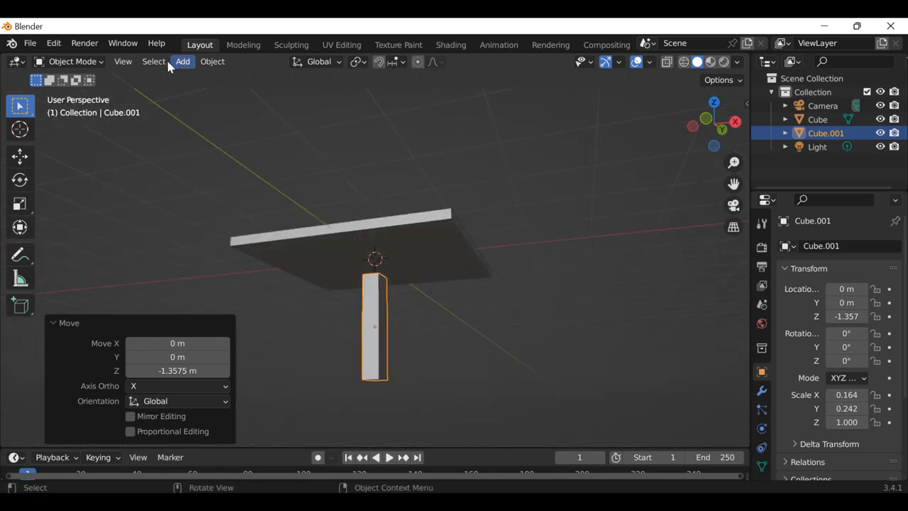
click(120, 64)
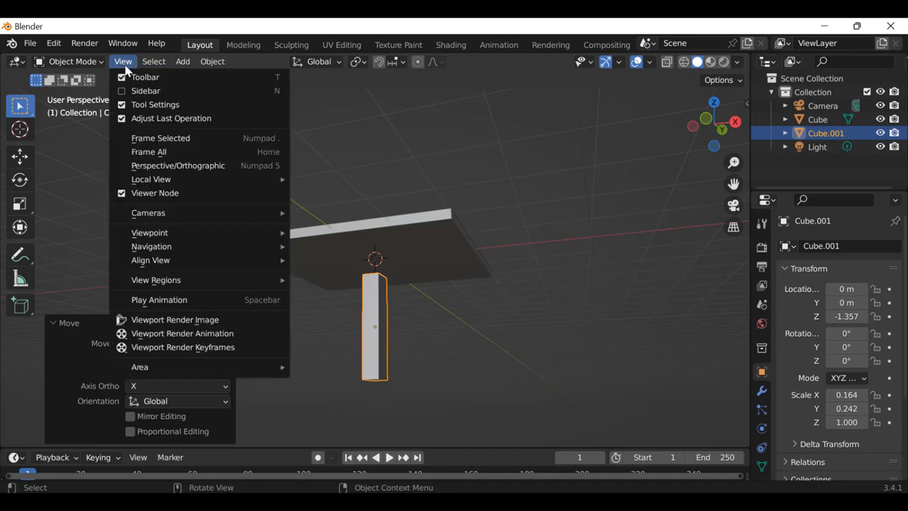
mouse_move(213, 217)
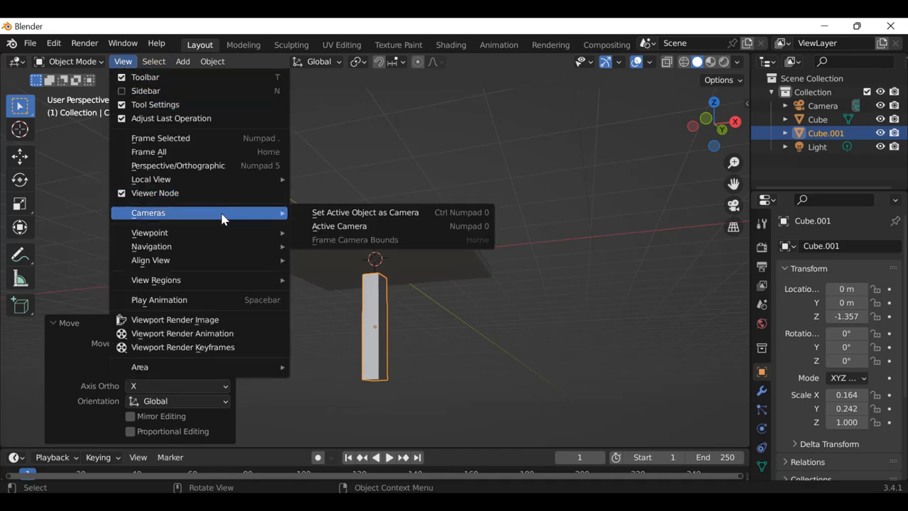
click(320, 226)
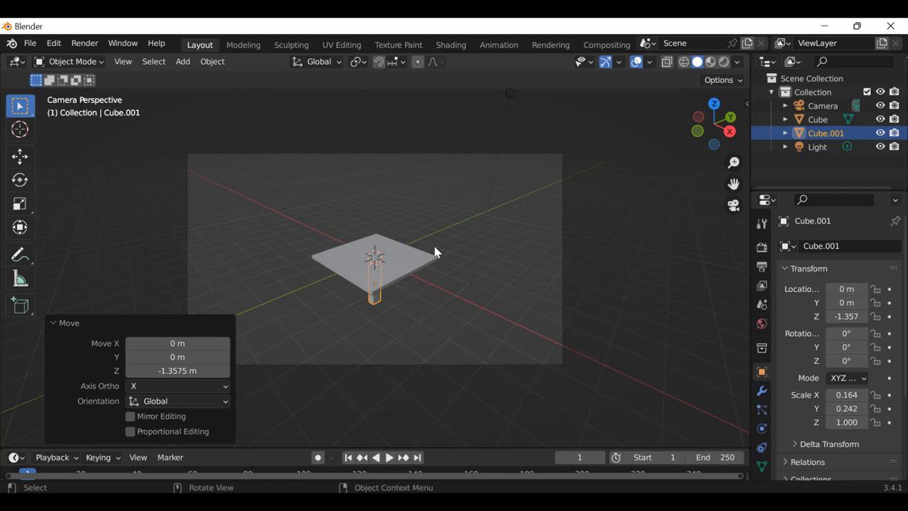
- From the Front viewpoint, raise the post about 0.41 m along the global Z axis so its top meets the slab
click(124, 62)
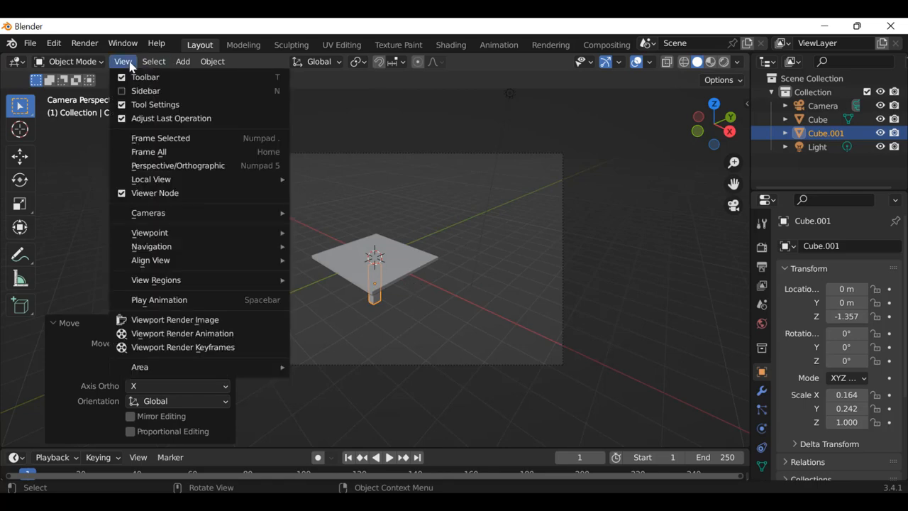
mouse_move(170, 234)
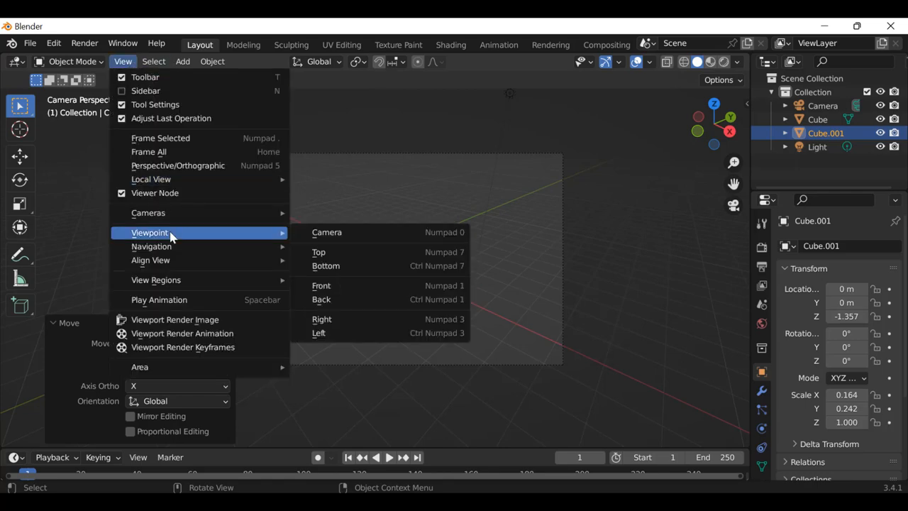
mouse_move(216, 248)
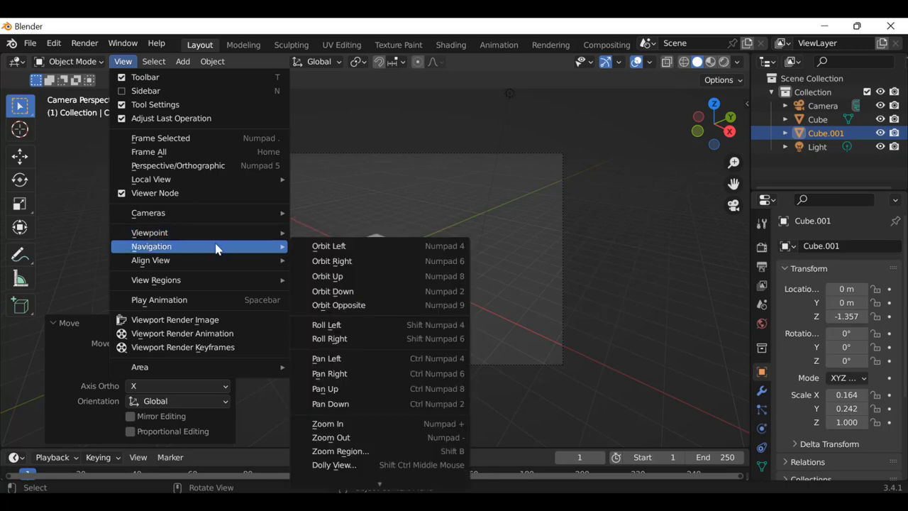
mouse_move(254, 235)
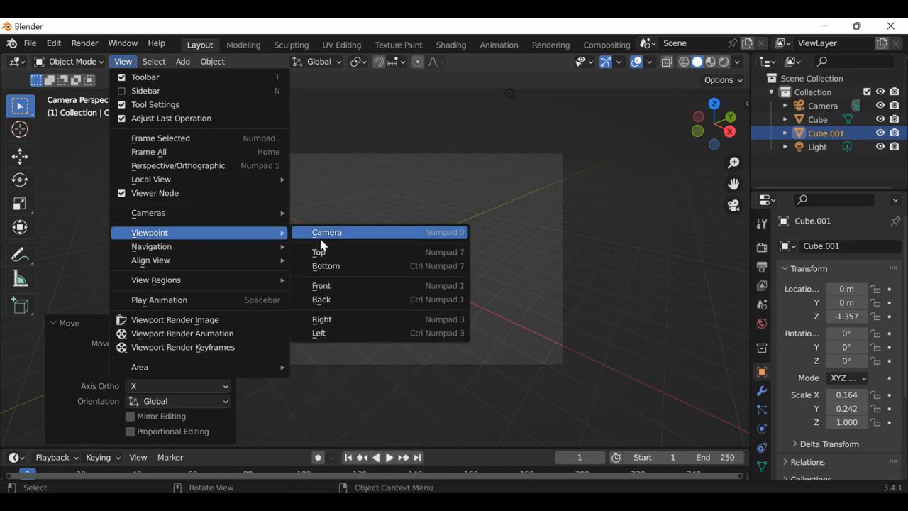
click(334, 288)
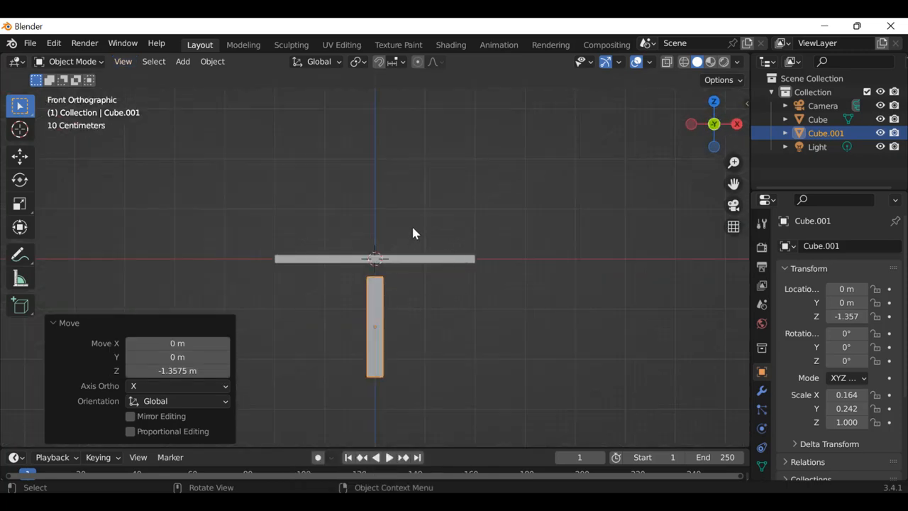
click(378, 316)
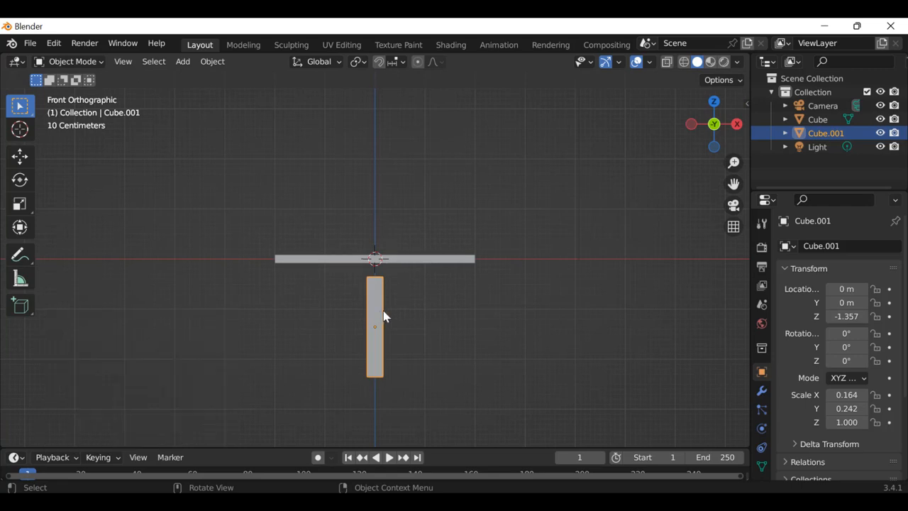
key(g)
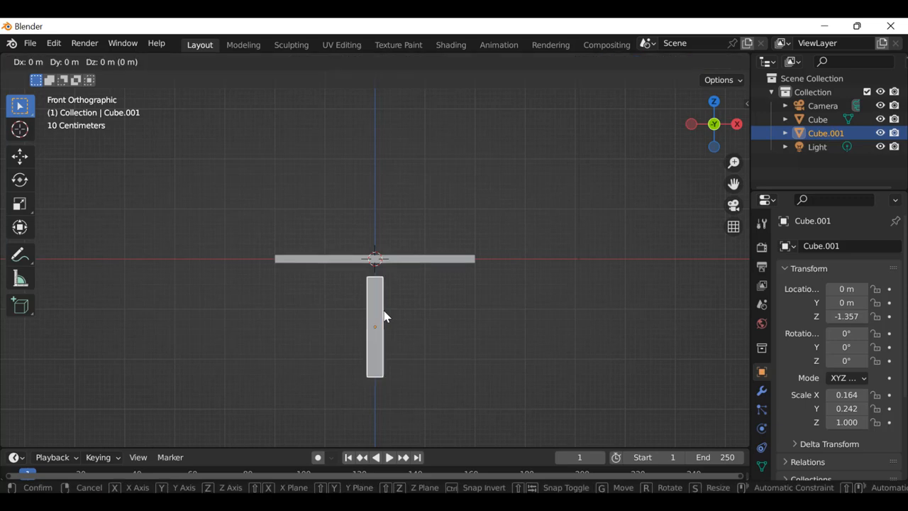
key(z)
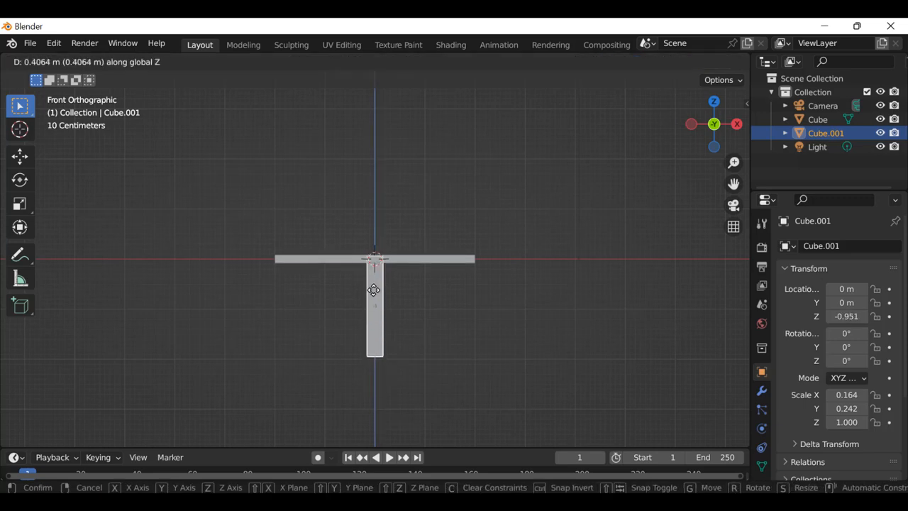
click(374, 297)
- From the Top viewpoint, move the post about 1.76 m along the global X axis to just inside the slab's edge
middle_drag(438, 288, 412, 340)
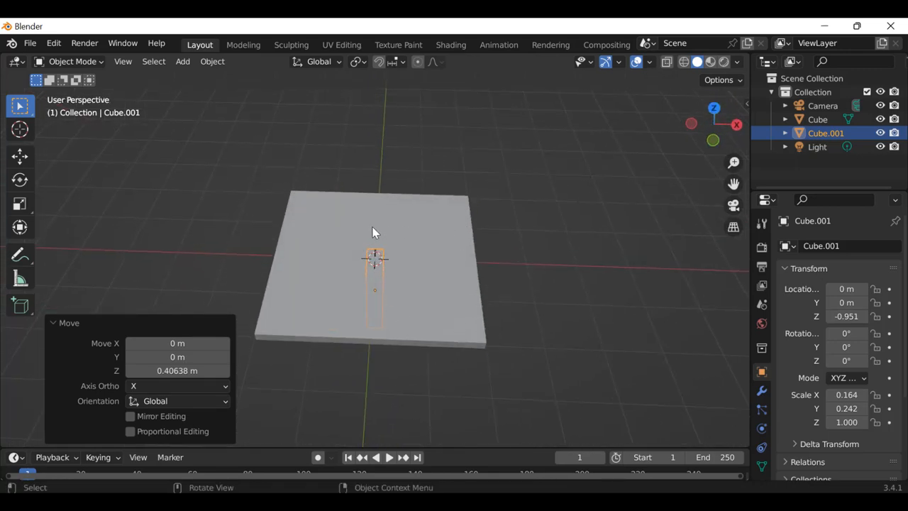
click(122, 62)
mouse_move(204, 229)
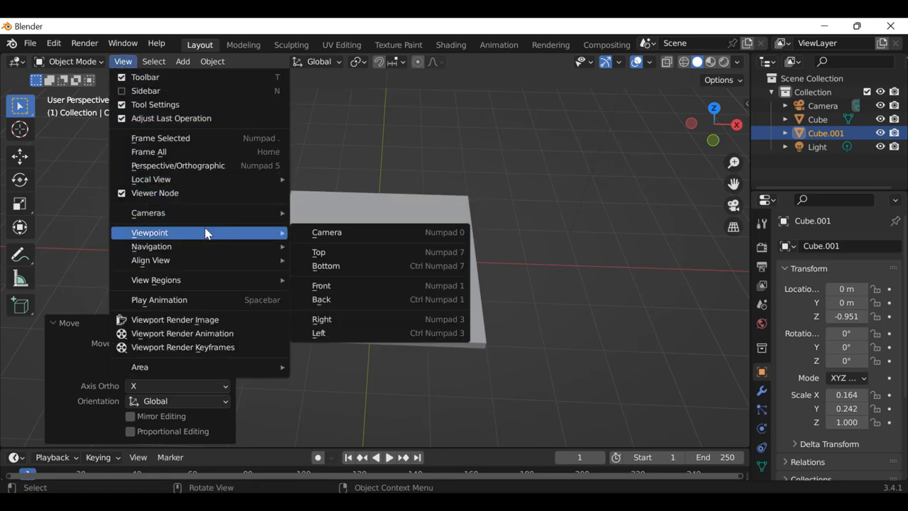
click(313, 253)
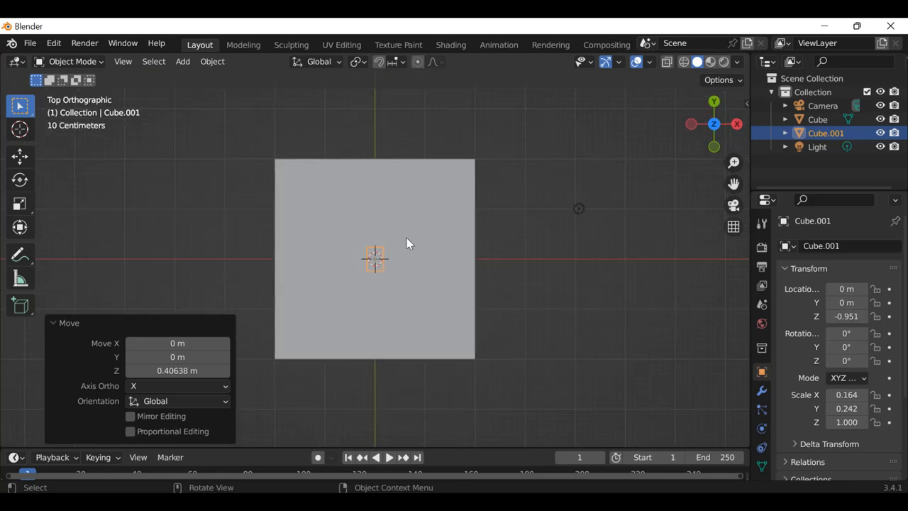
key(g)
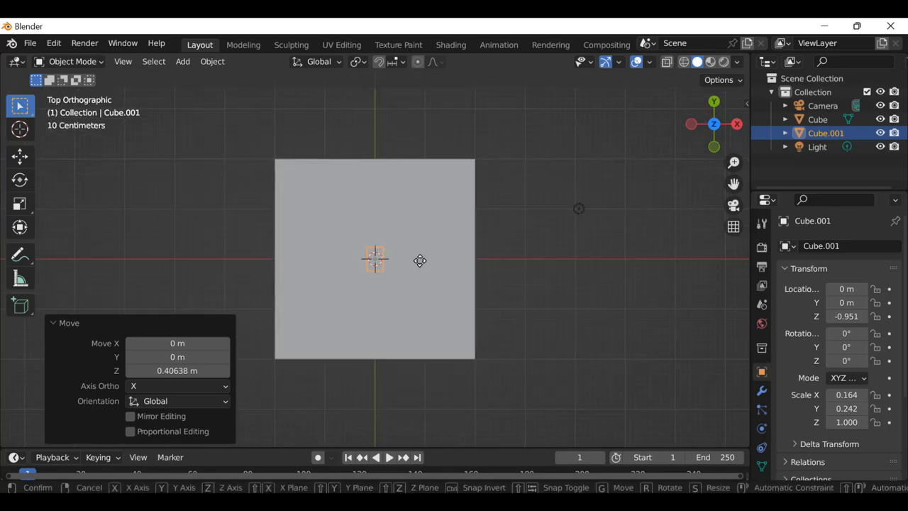
key(x)
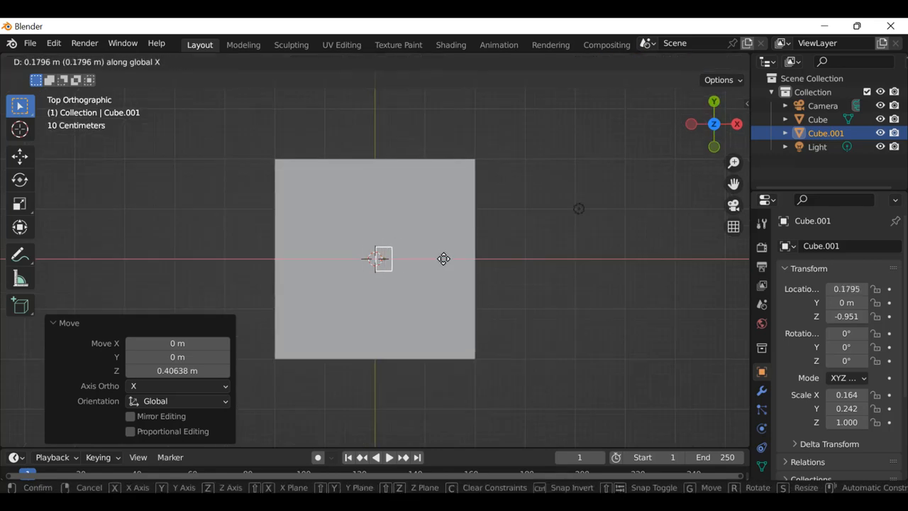
click(508, 266)
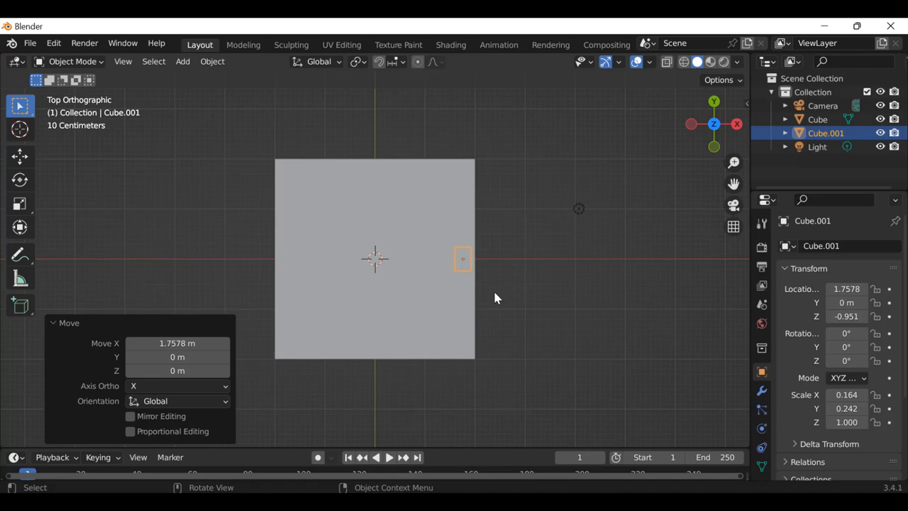
- Move the post about -1.69 m along the global Y axis into the slab's corner
key(g)
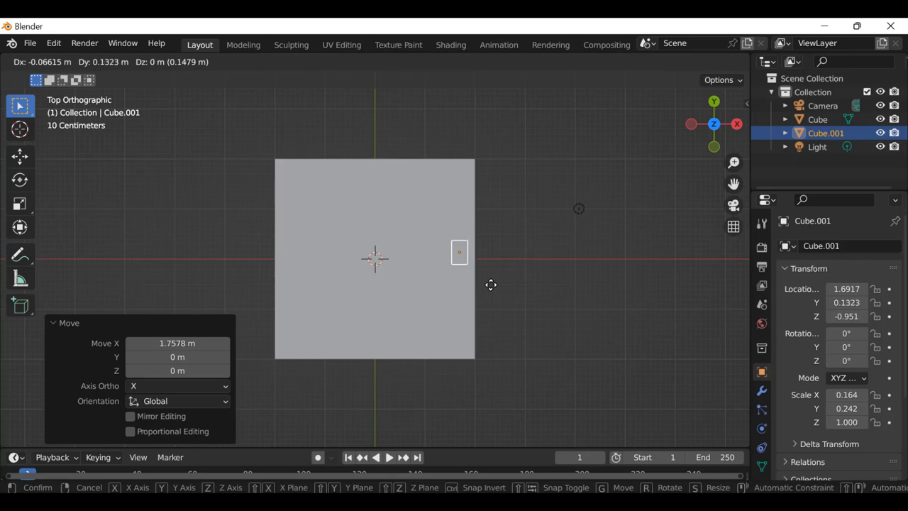
key(y)
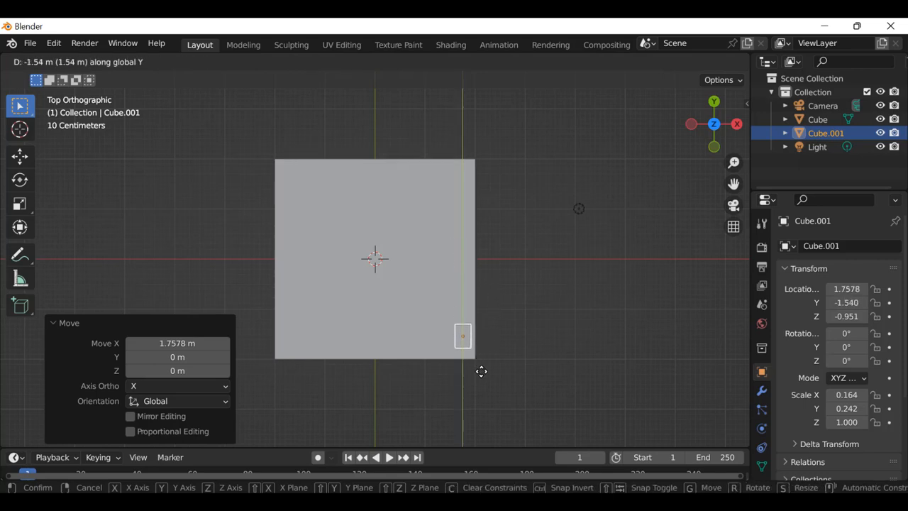
click(479, 373)
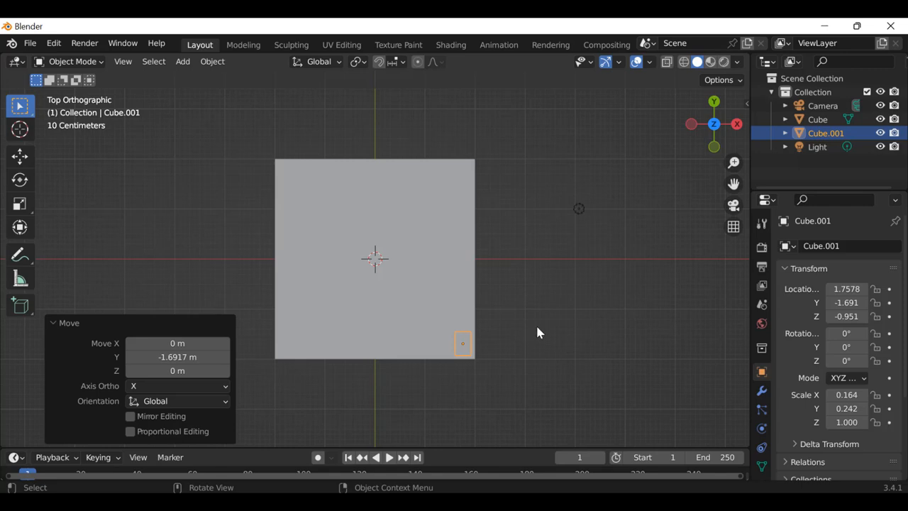
- Duplicate the corner leg and move the copy about -3.52 m along the global X axis to the slab's adjacent corner
middle_drag(502, 308, 455, 367)
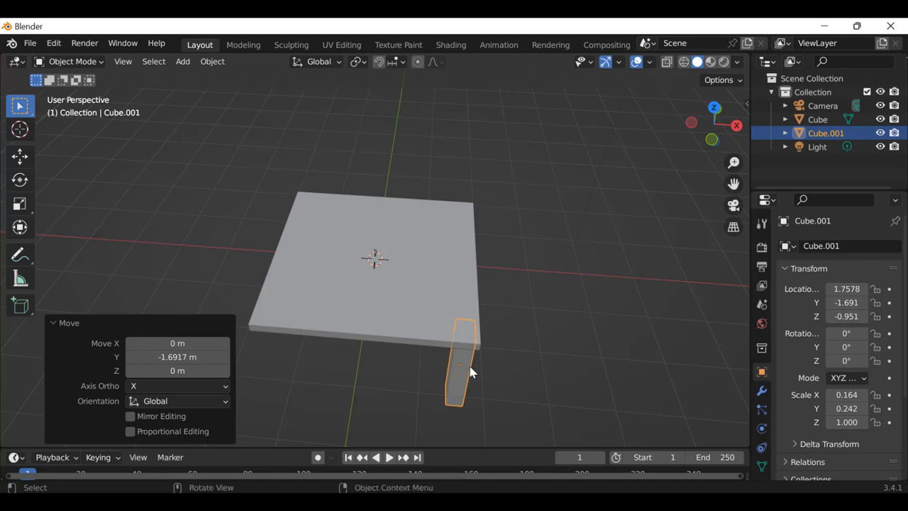
key(shift+d)
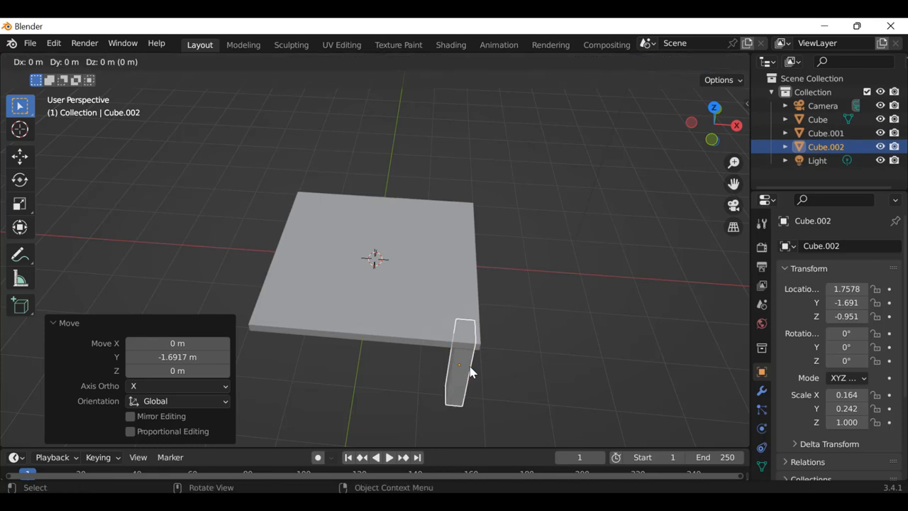
key(x)
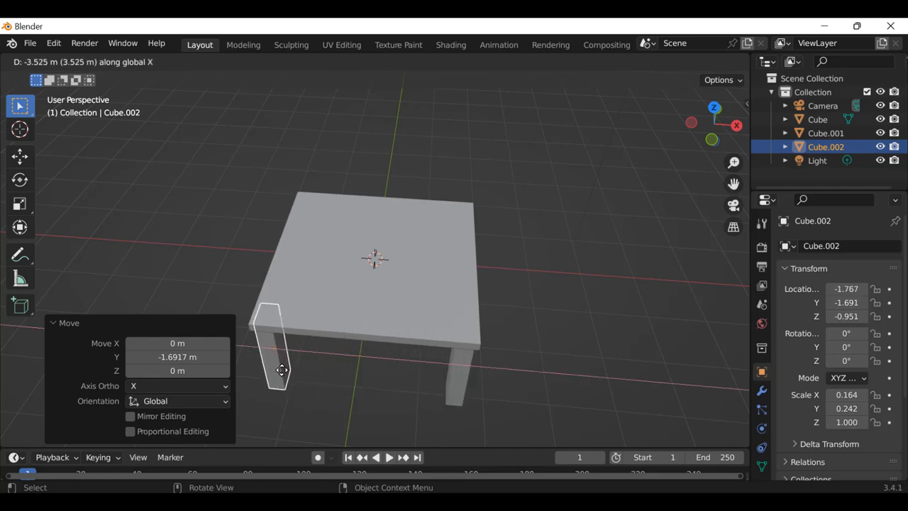
click(293, 369)
- Select both legs, duplicate them, and move the copies about 3.80 m along the global Y axis toward the slab's far edge
middle_drag(293, 375, 386, 279)
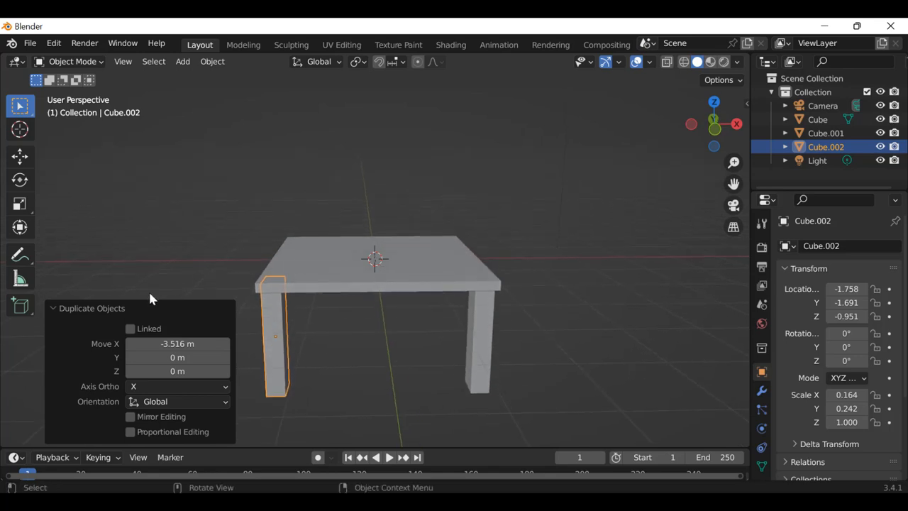
shift+click(471, 361)
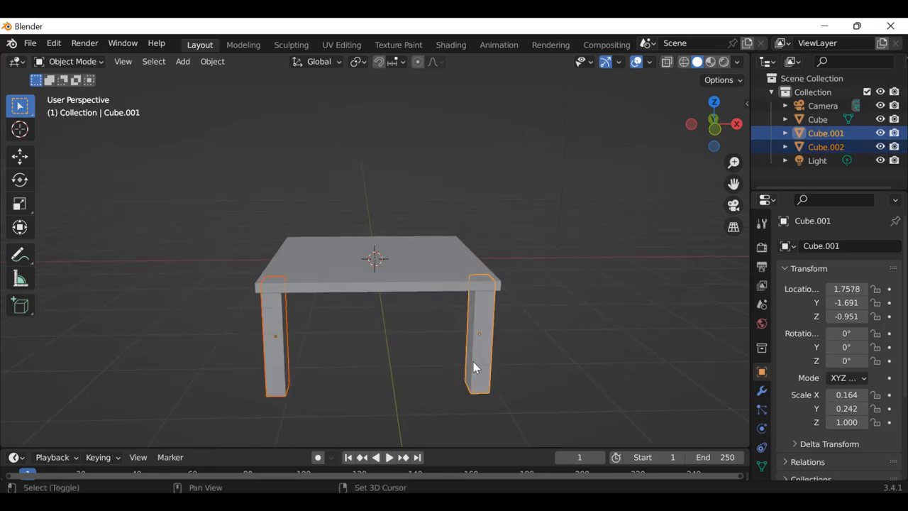
key(shift)
key(shift+d)
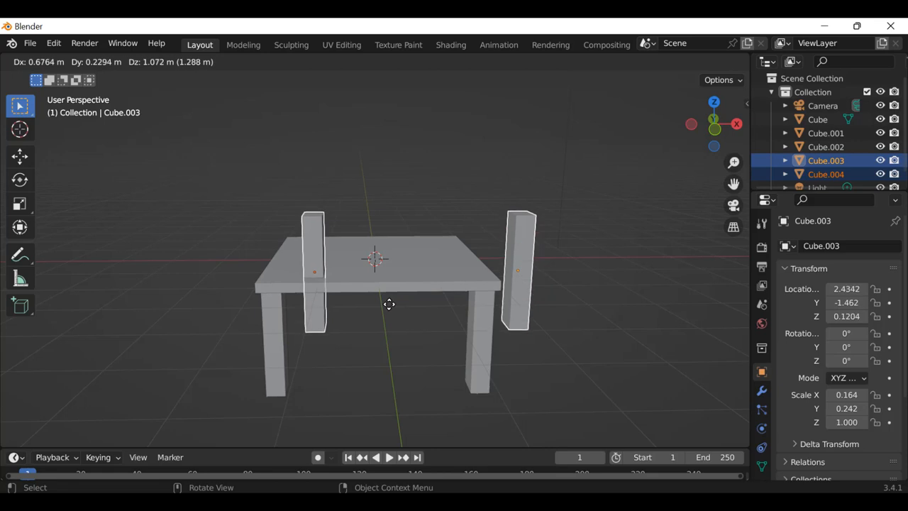
key(y)
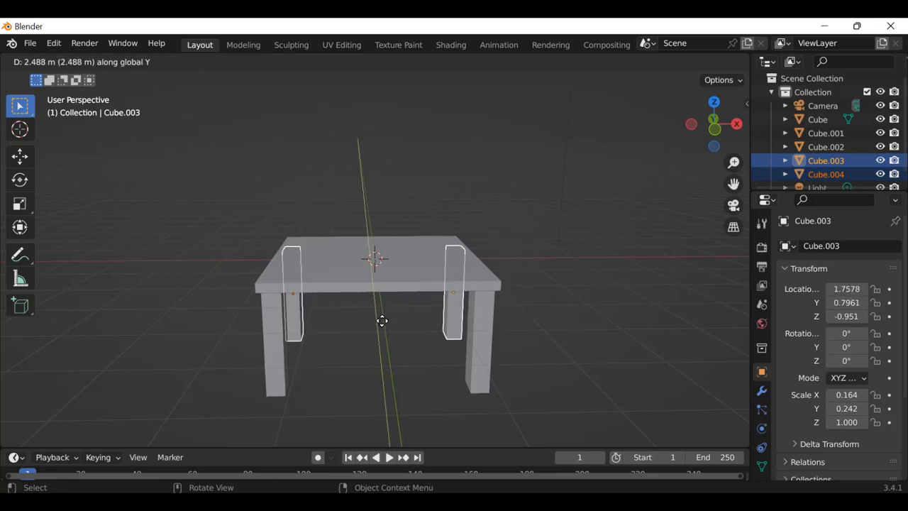
click(382, 305)
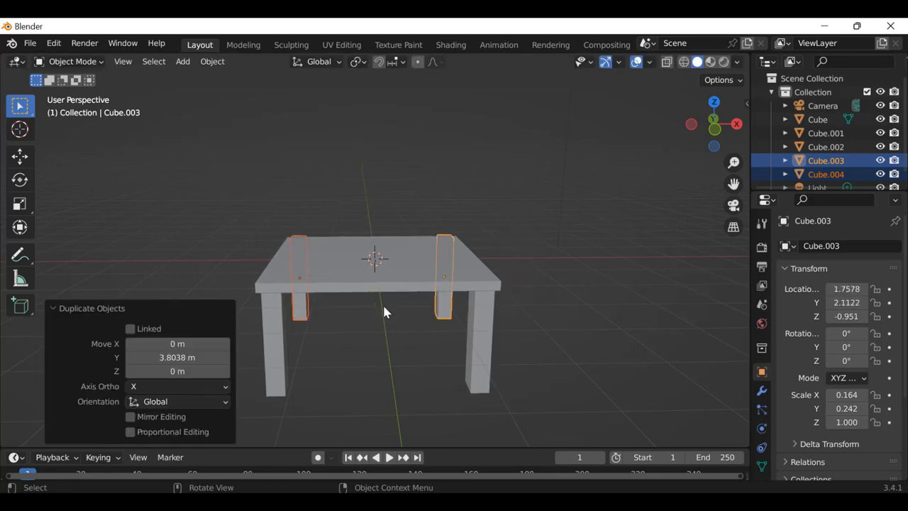
- Viewing from underneath, move the two duplicated legs about -0.65 m along the global Y axis to bring them under the slab
middle_drag(396, 282, 407, 446)
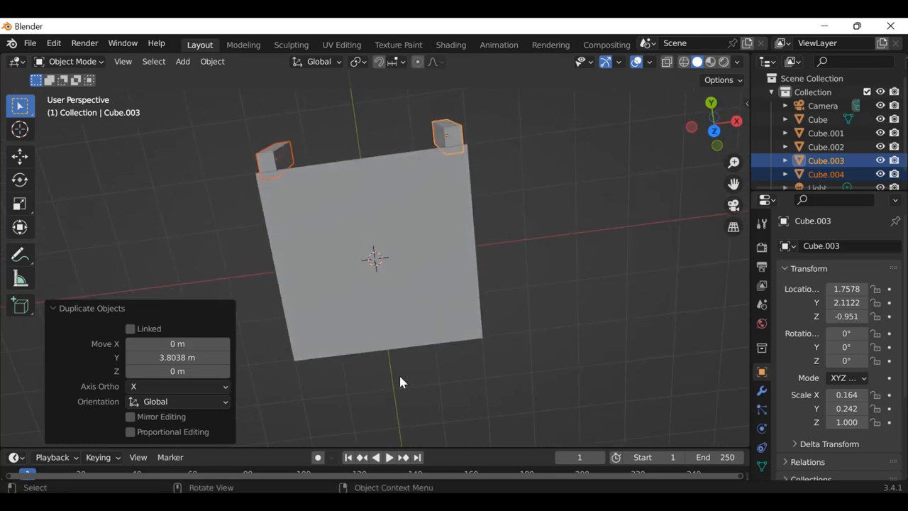
key(g)
key(y)
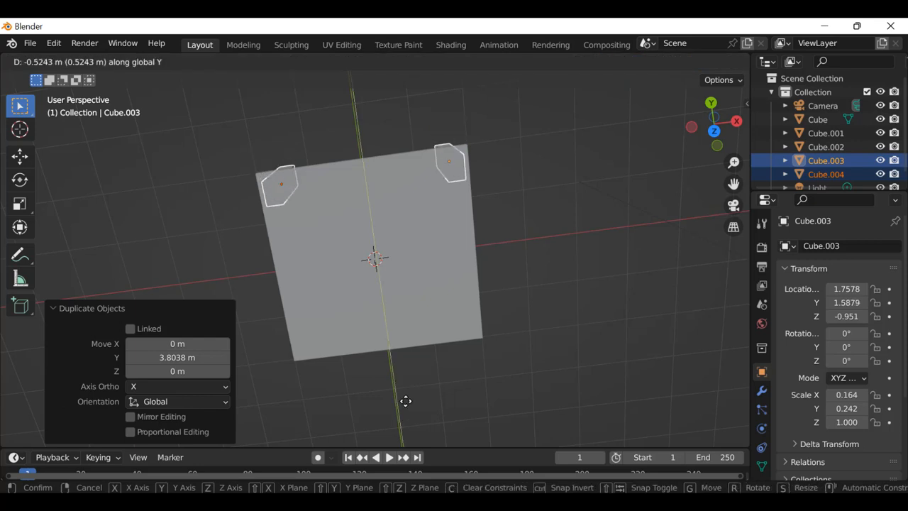
click(406, 403)
- From the Top viewpoint, move the two far legs about 0.20 m along the global Y axis into the slab's corners, and deselect them
middle_drag(435, 374, 365, 253)
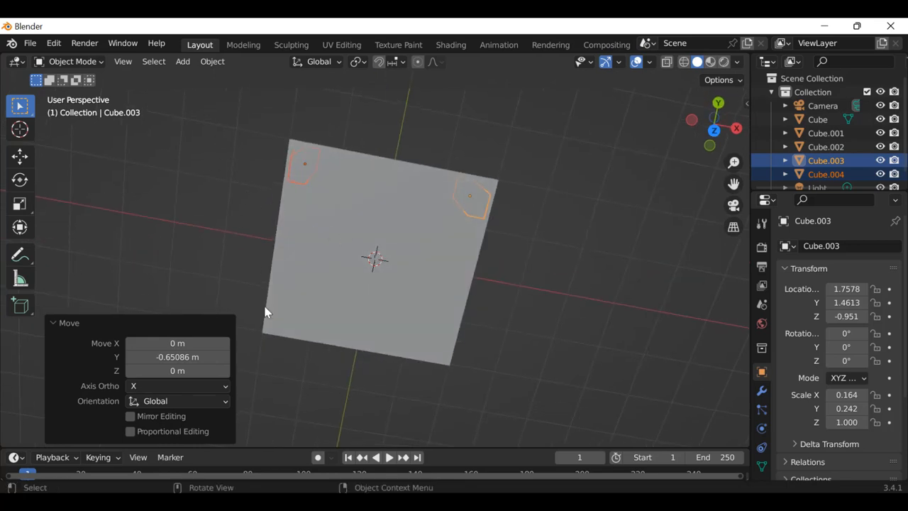
click(123, 62)
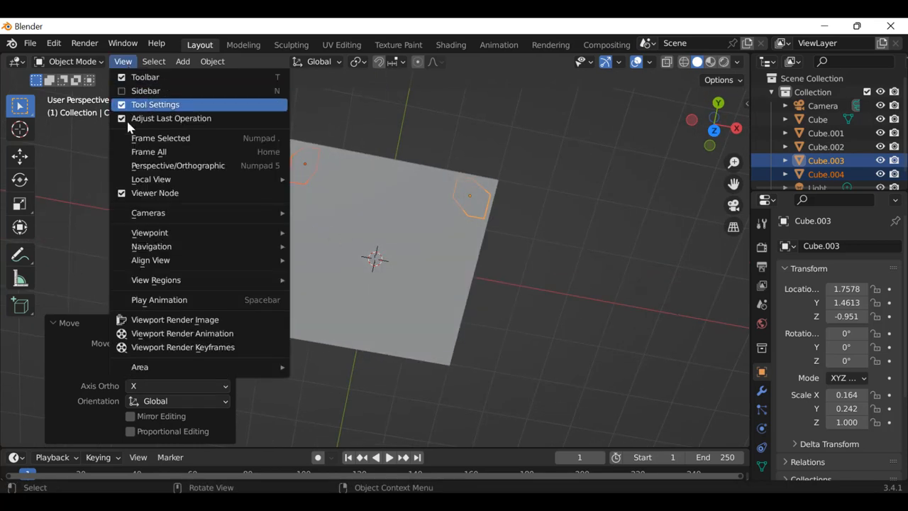
mouse_move(158, 238)
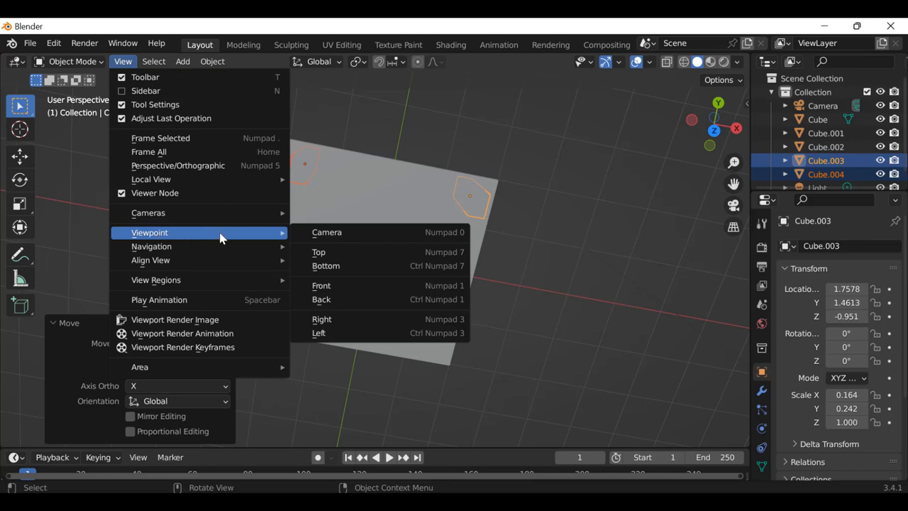
click(322, 253)
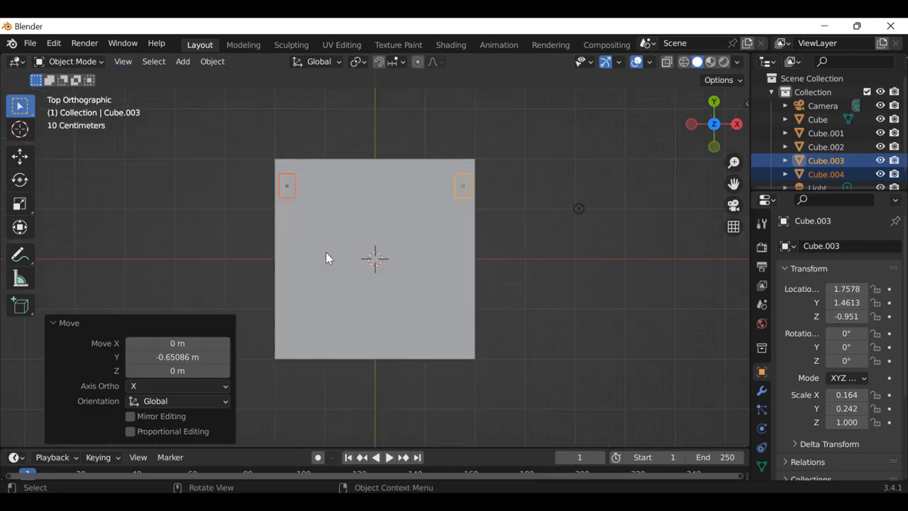
key(g)
key(y)
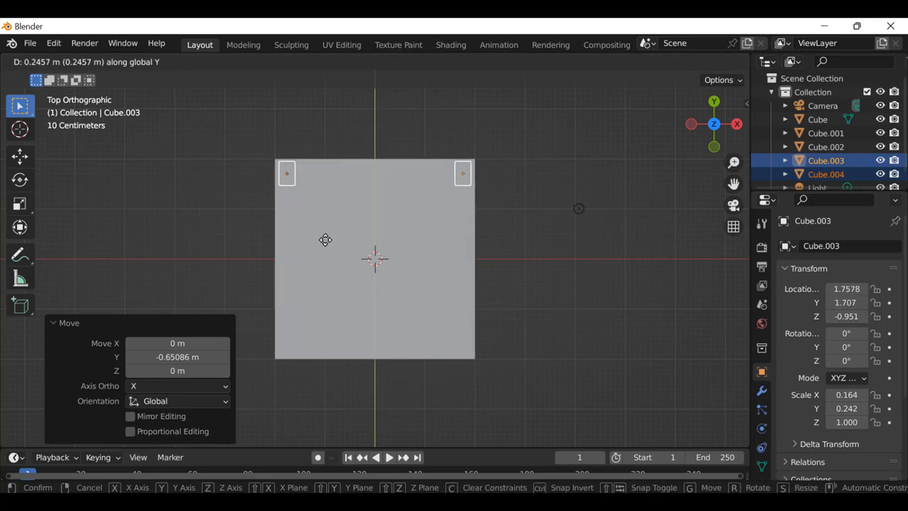
click(324, 245)
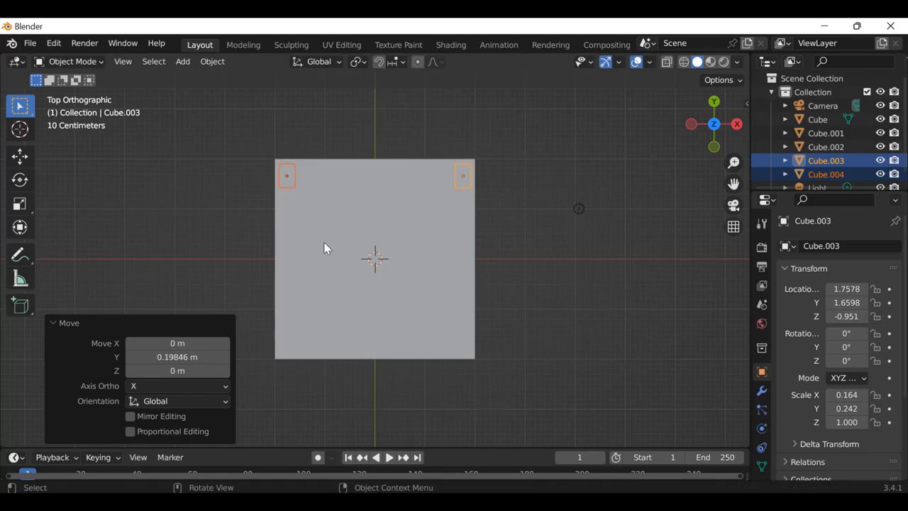
middle_drag(456, 276, 302, 353)
click(236, 201)
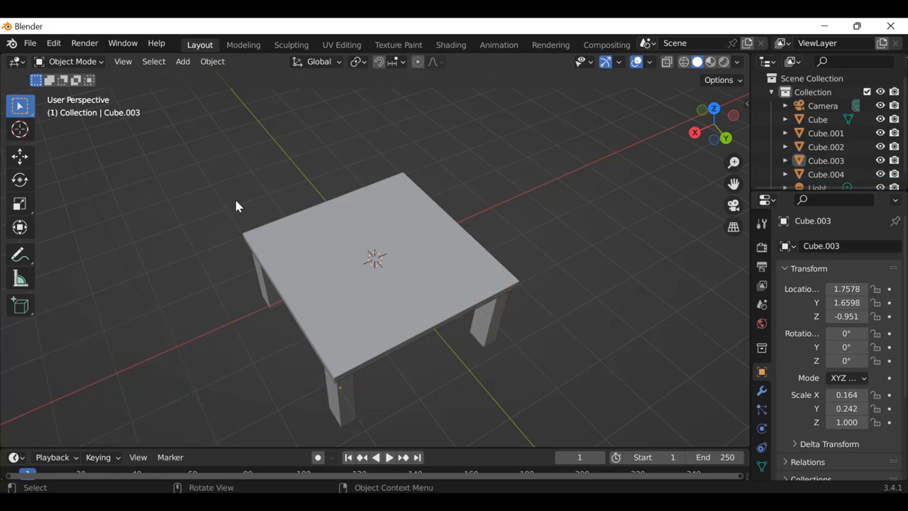